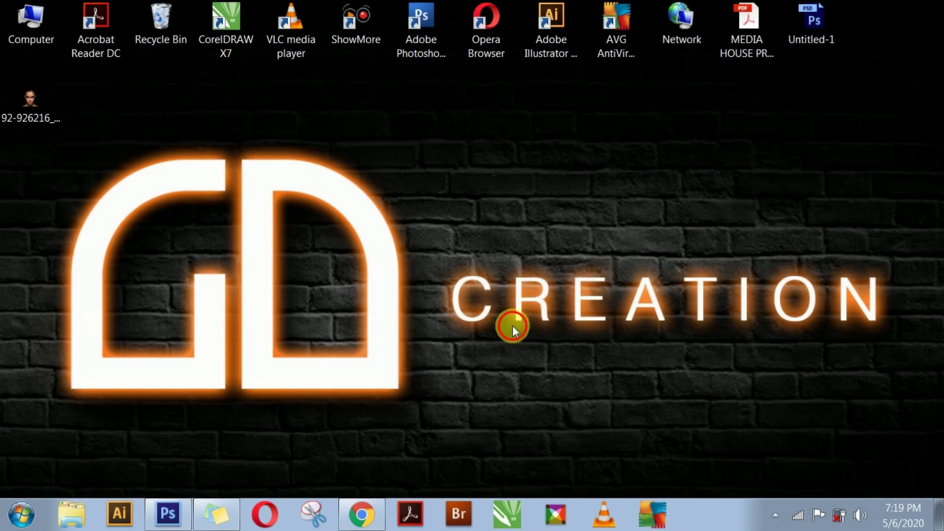
# Step: Bring back the finished GREAT THINGS quote poster and zoom in and out to preview it
pyautogui.click(176, 503)
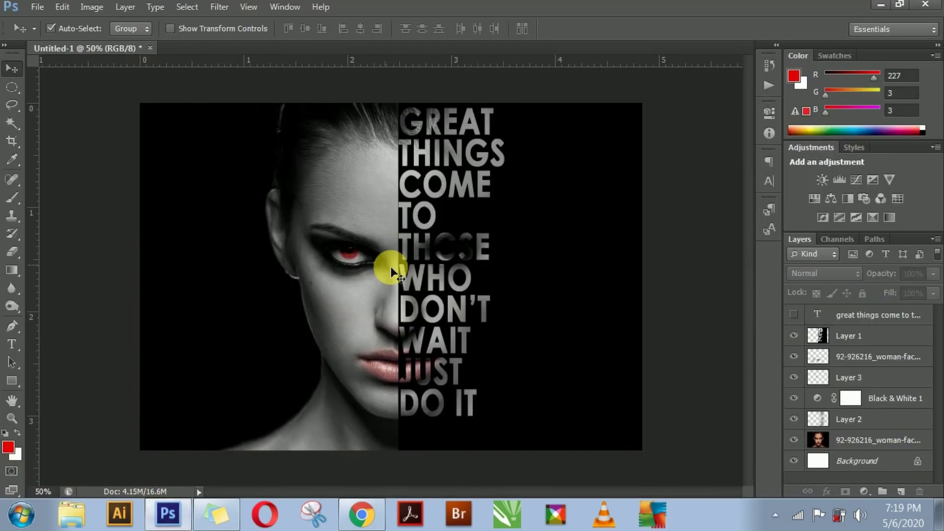
pyautogui.hotkey('ctrl', '+')
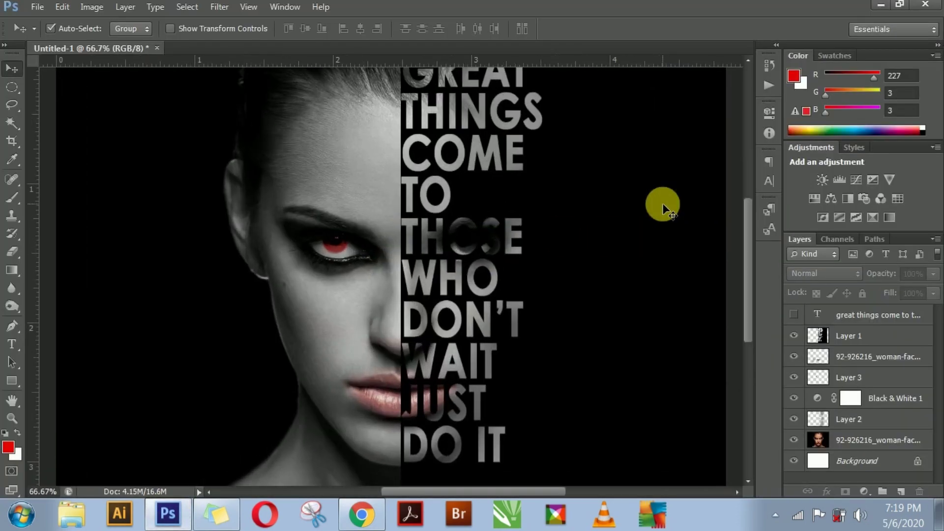
pyautogui.hotkey('ctrl', '+')
pyautogui.hotkey('ctrl', '-')
pyautogui.hotkey('ctrl', '-')
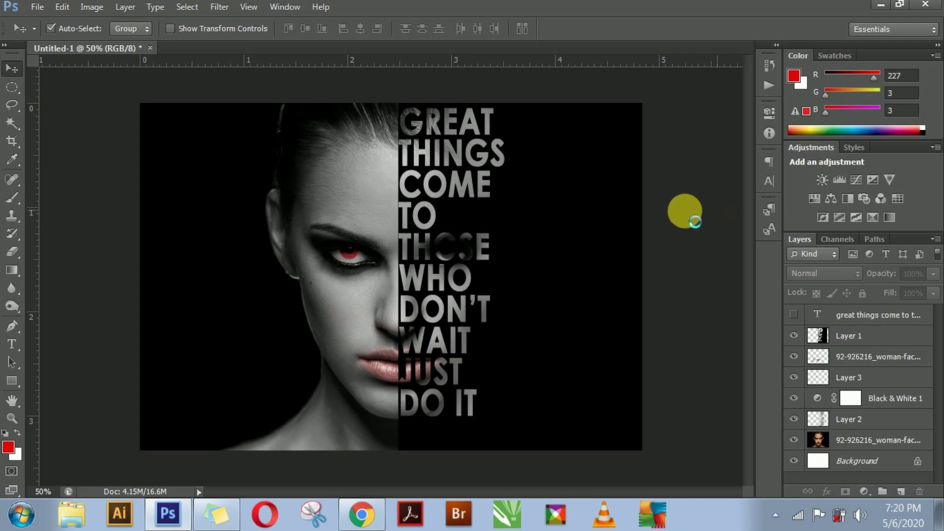
pyautogui.hotkey('ctrl', 'n')
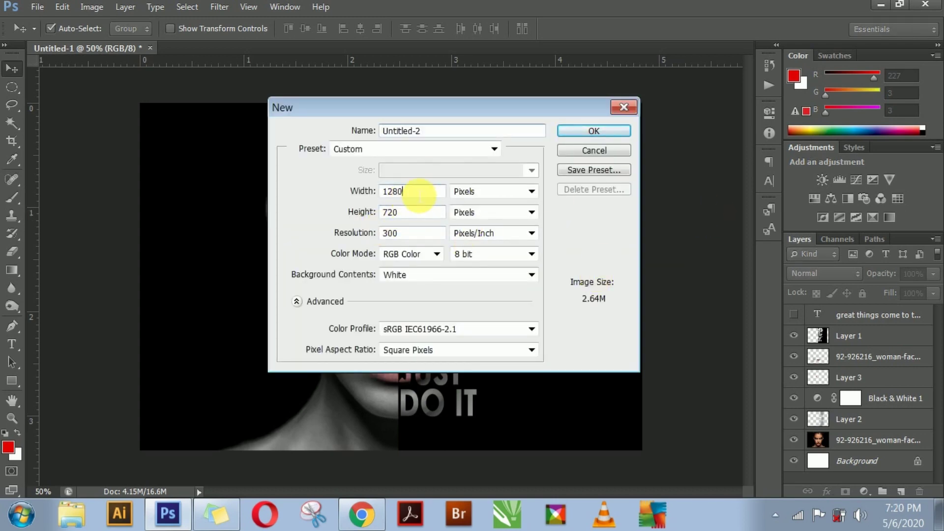
# Step: Create a new 1280×720-pixel, 300 ppi document
pyautogui.doubleClick(420, 191)
pyautogui.doubleClick(422, 212)
pyautogui.doubleClick(415, 233)
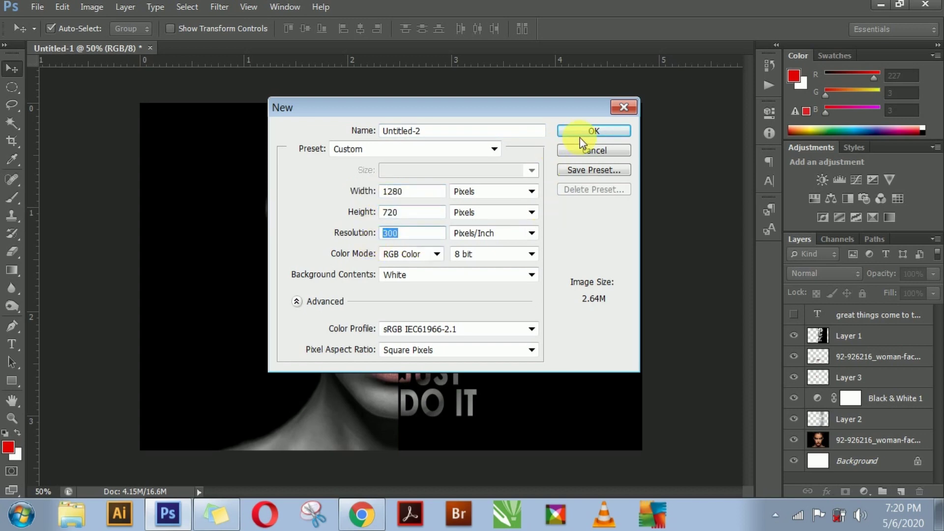
pyautogui.click(595, 131)
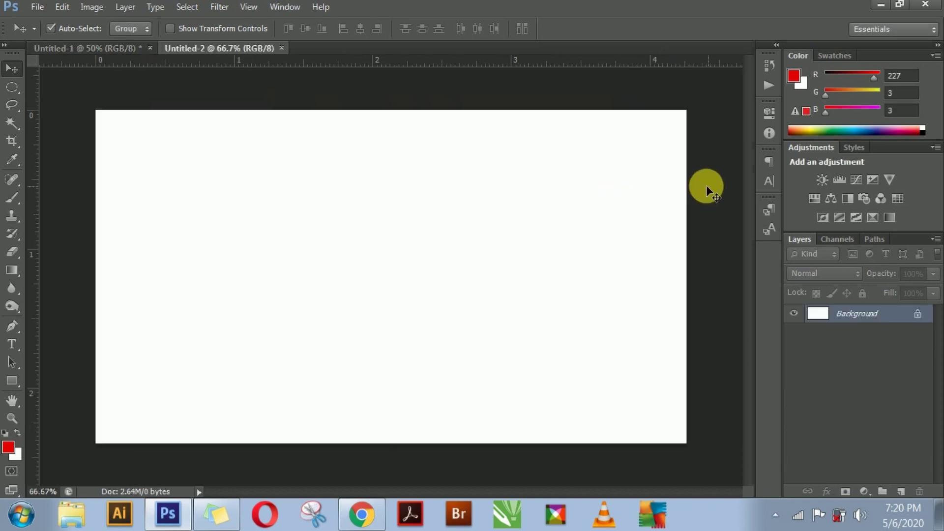
# Step: Place the woman's face photo from the desktop into the new document and rasterize it
pyautogui.click(879, 9)
pyautogui.click(30, 101)
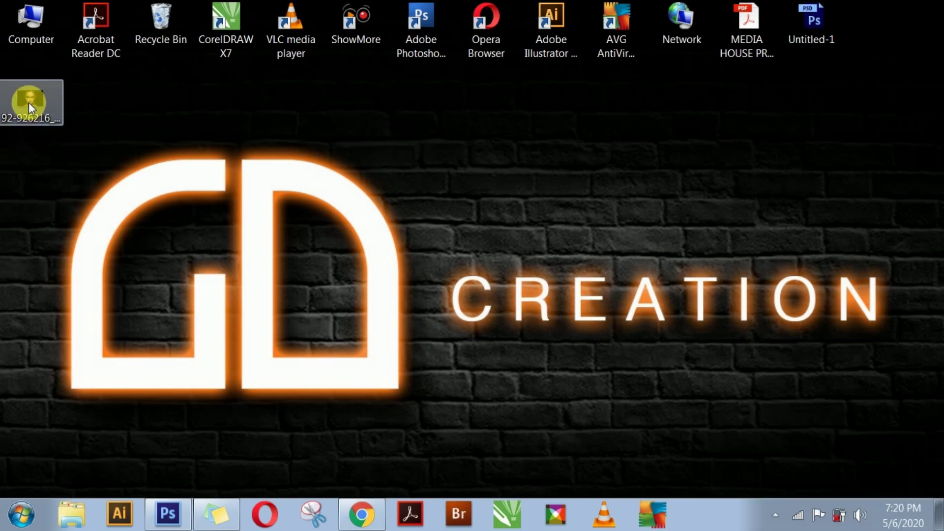
pyautogui.click(164, 512)
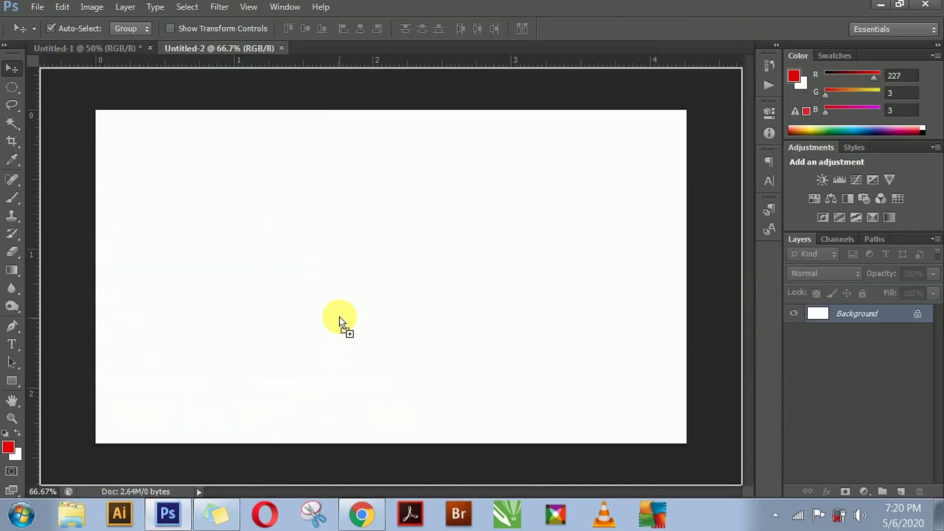
pyautogui.moveTo(531, 331); pyautogui.dragTo(495, 338)
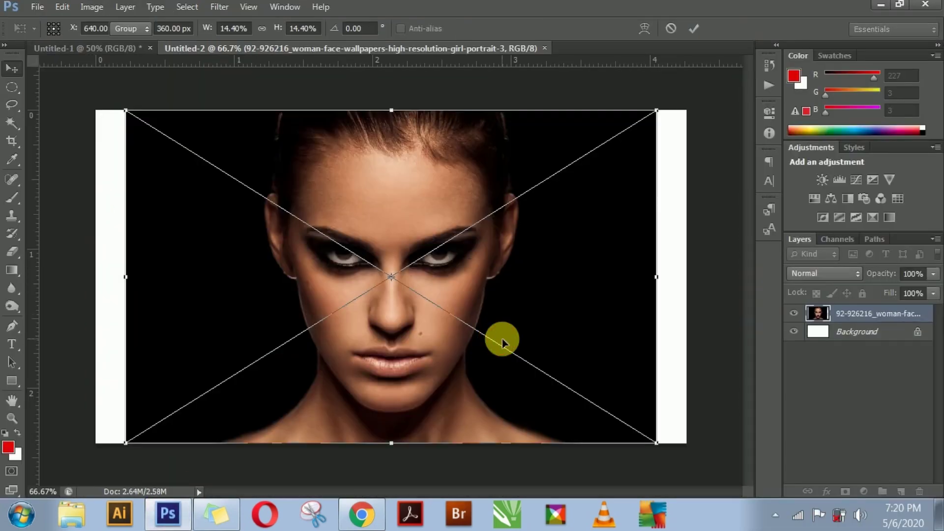
pyautogui.press('Return')
pyautogui.rightClick(861, 317)
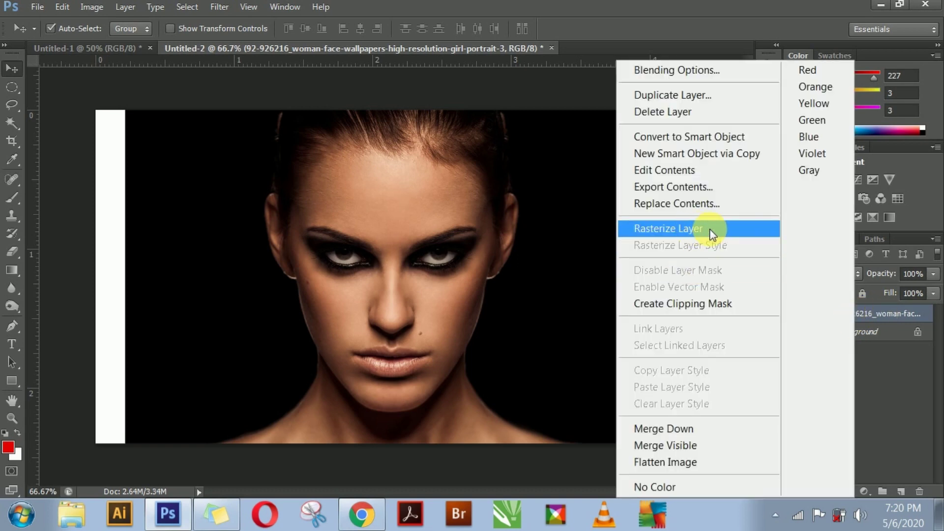
pyautogui.click(721, 234)
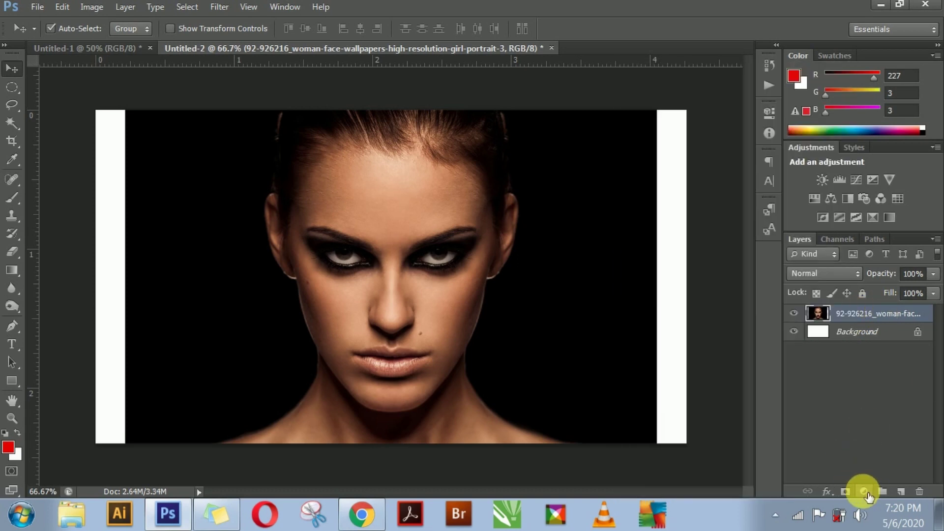
# Step: Add a Black & White adjustment layer to turn the face photo grayscale
pyautogui.click(865, 492)
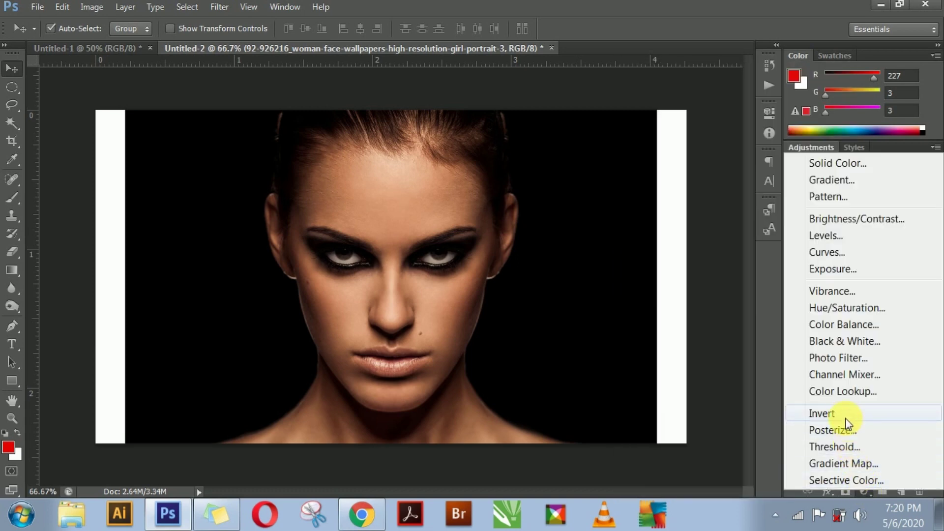
pyautogui.click(877, 341)
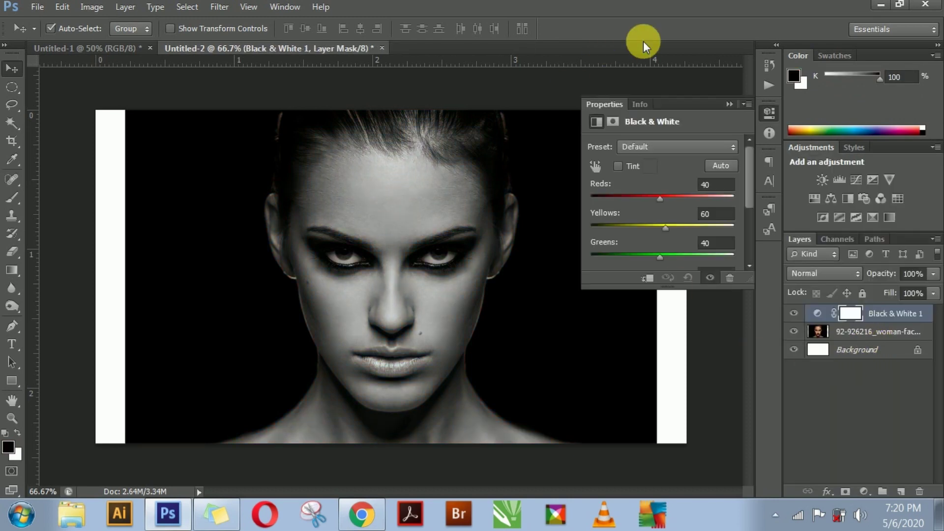
pyautogui.click(730, 104)
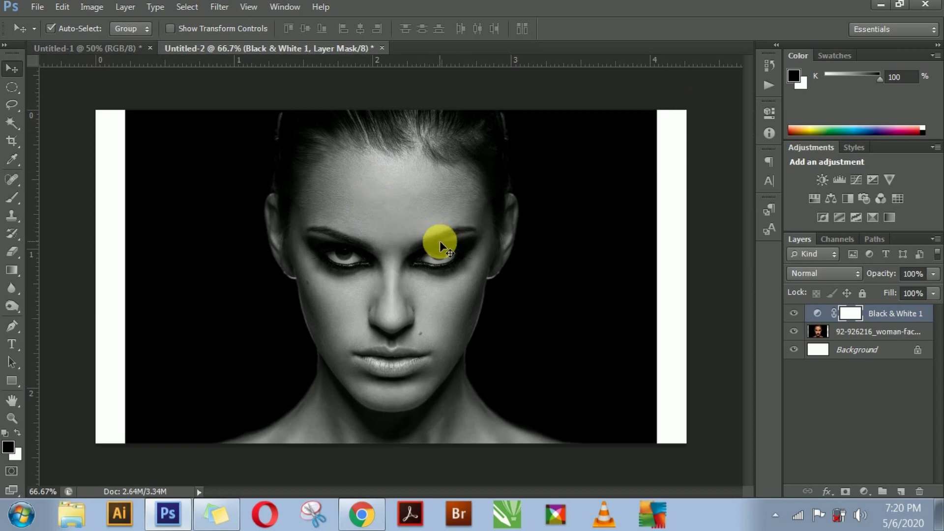
pyautogui.click(871, 333)
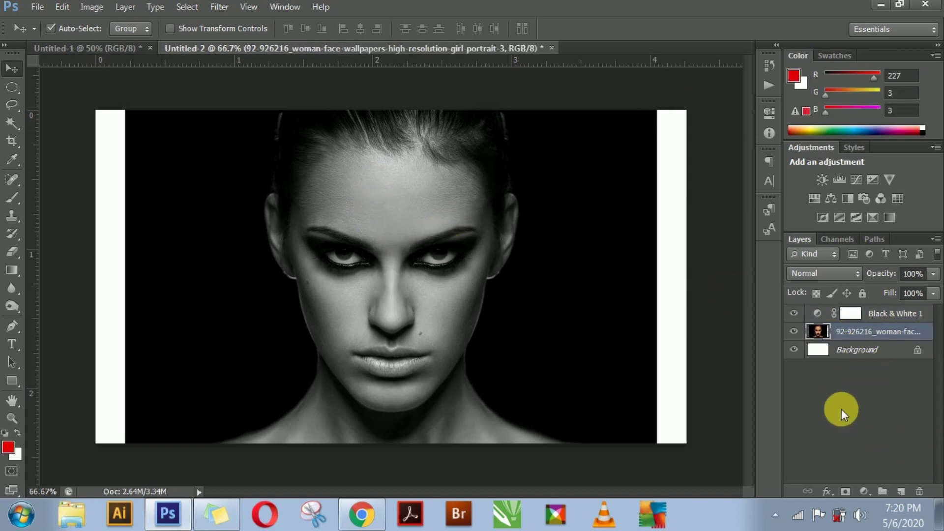
# Step: Place a vertical guide down the face centre and add a new layer above Black & White
pyautogui.hotkey('ctrl', 't')
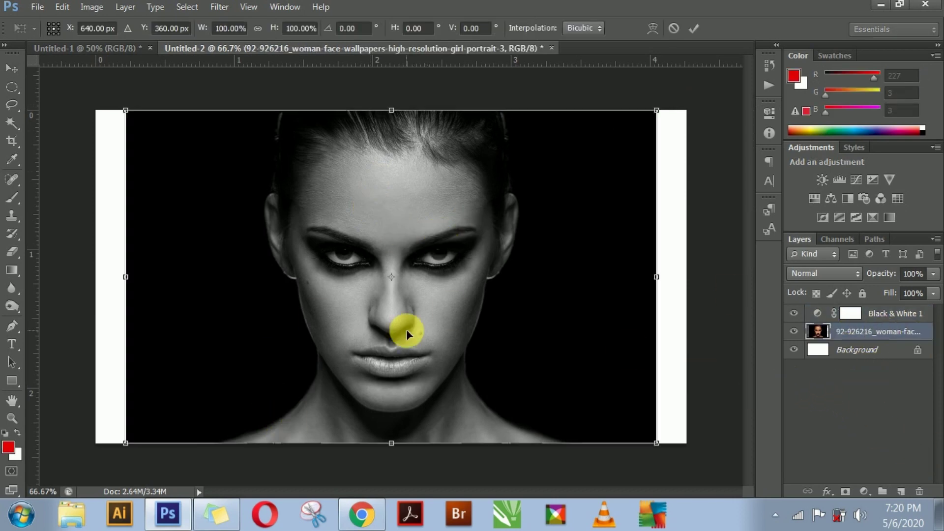
pyautogui.moveTo(39, 272); pyautogui.dragTo(399, 342)
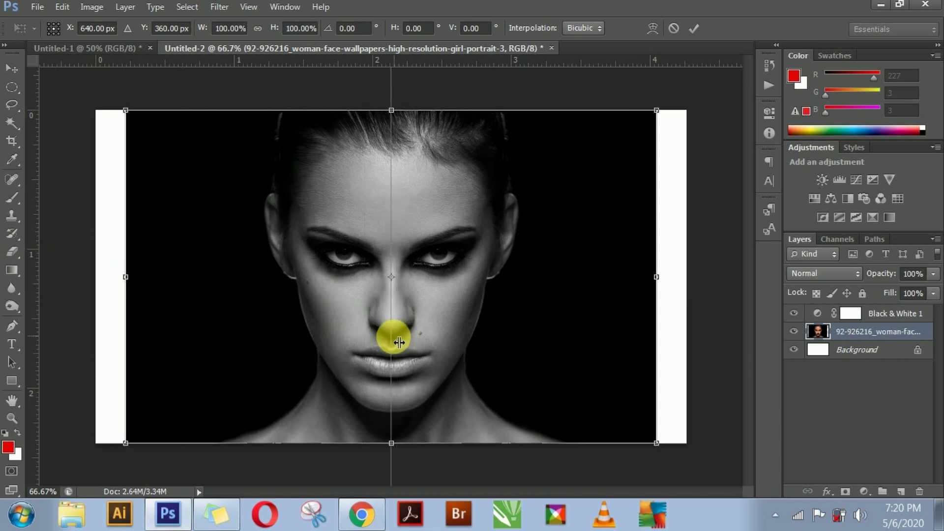
pyautogui.doubleClick(411, 328)
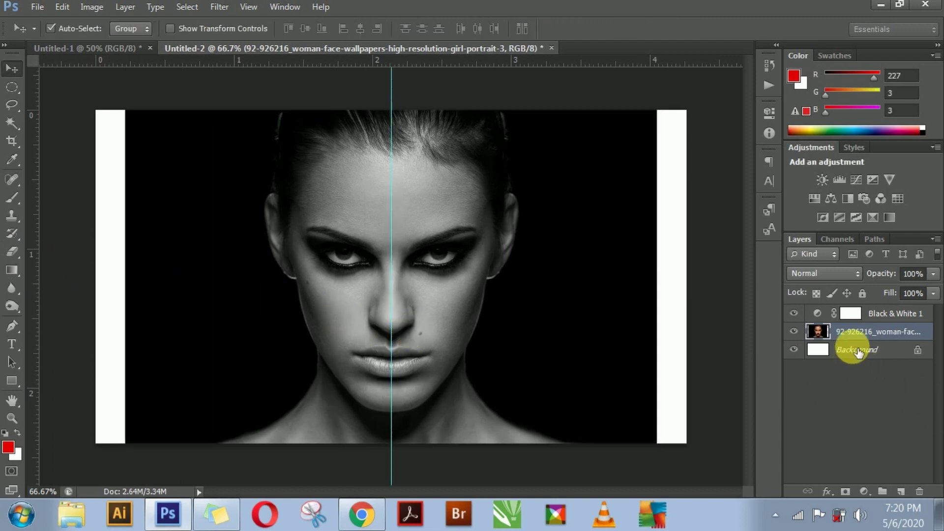
pyautogui.click(885, 316)
pyautogui.click(901, 491)
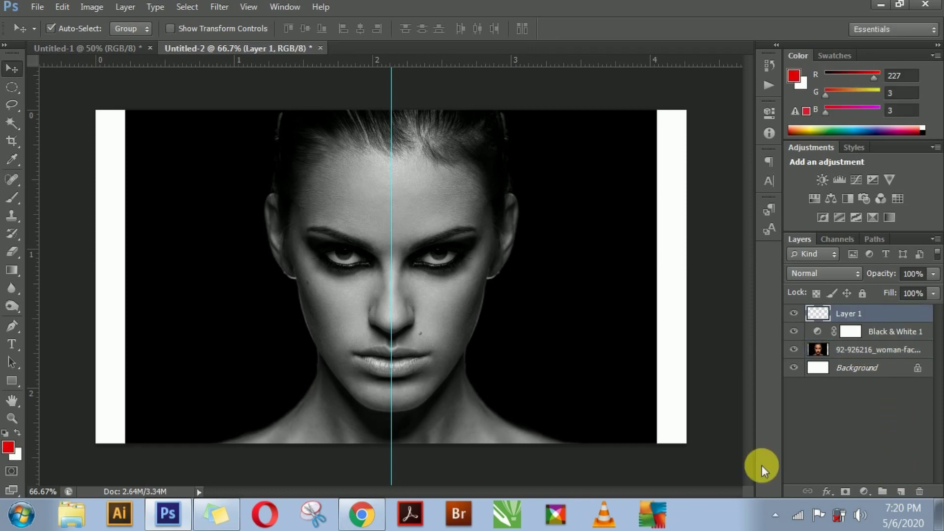
# Step: Make a rectangular selection covering the right half of the image
pyautogui.click(12, 87)
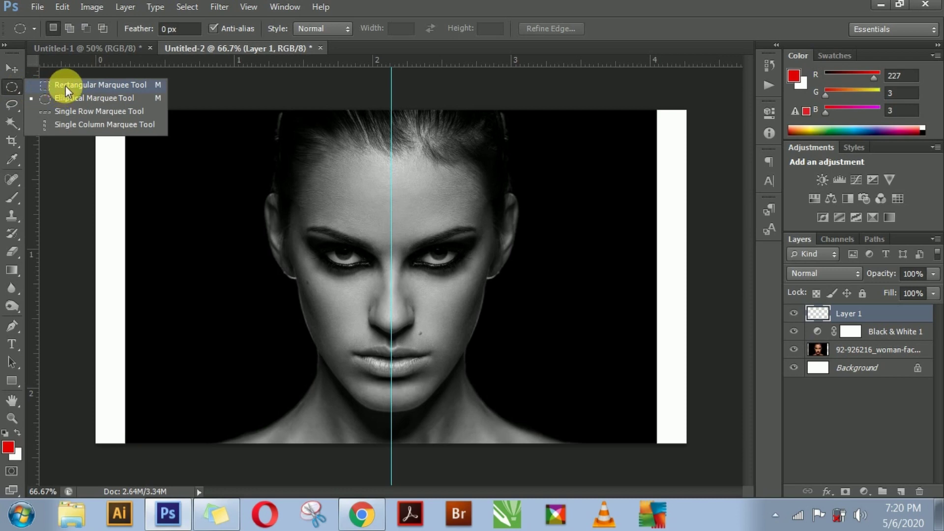
pyautogui.click(68, 86)
pyautogui.moveTo(704, 101)
pyautogui.mouseDown()
pyautogui.moveTo(651, 187)
pyautogui.moveTo(389, 507)
pyautogui.mouseUp()
pyautogui.click(443, 473)
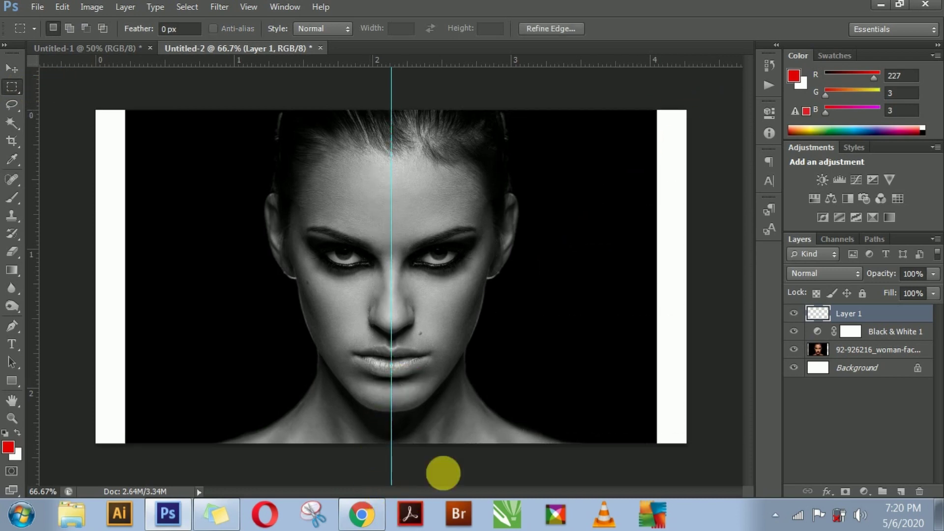
pyautogui.click(12, 68)
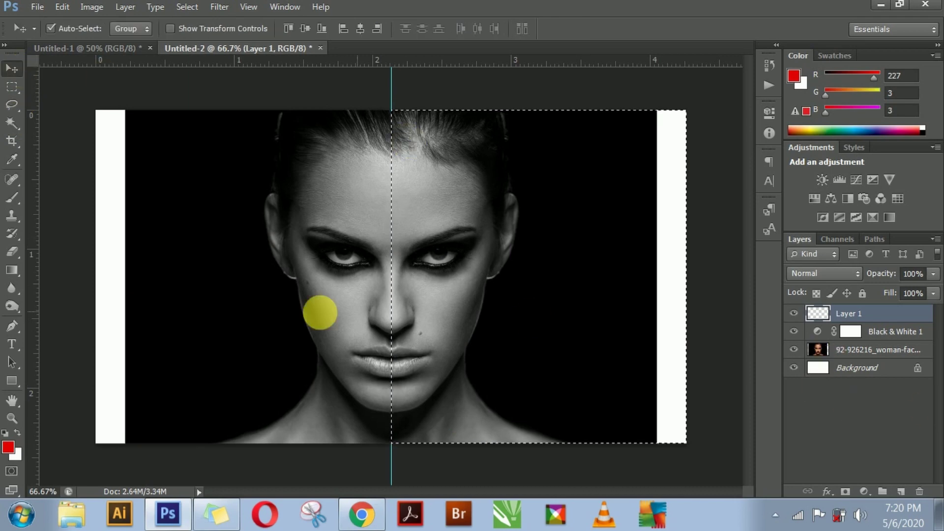
# Step: Fill the right-half selection with sampled black, then deselect and hide the guide
pyautogui.click(14, 157)
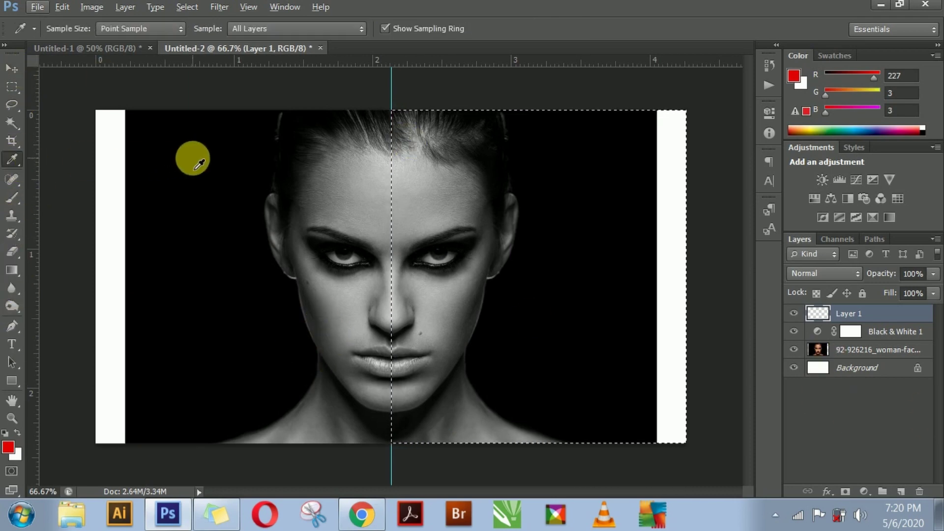
pyautogui.click(192, 168)
pyautogui.click(12, 68)
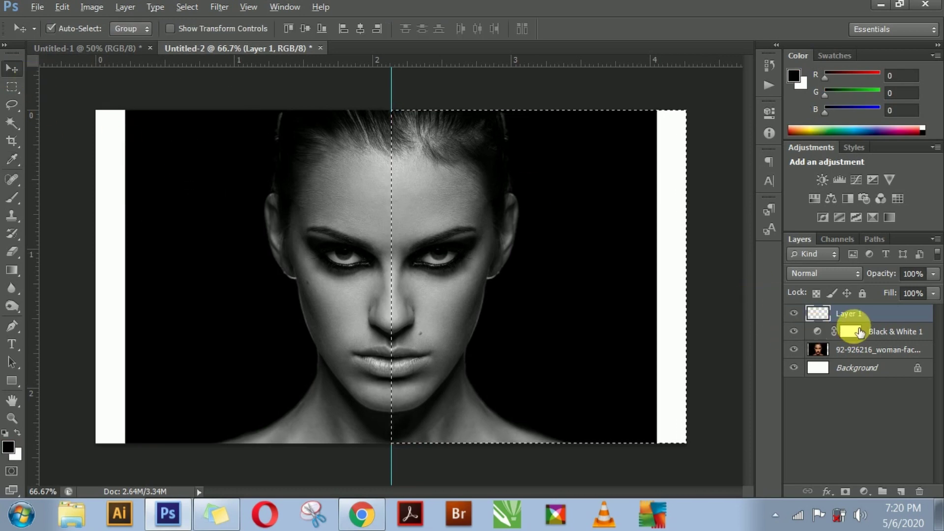
pyautogui.hotkey('alt', 'BackSpace')
pyautogui.hotkey('ctrl', 'd')
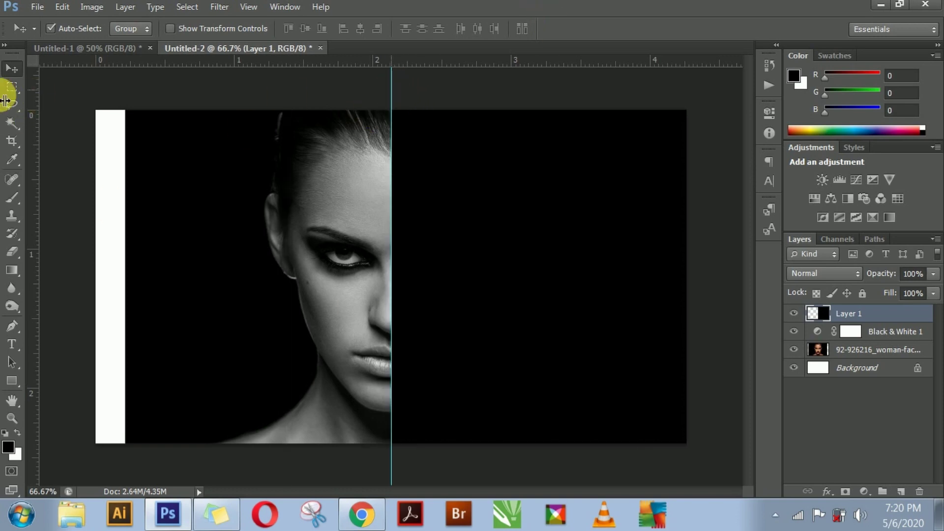
pyautogui.hotkey('ctrl', ';')
# Step: Copy the quote text from the finished poster's text layer
pyautogui.click(517, 104)
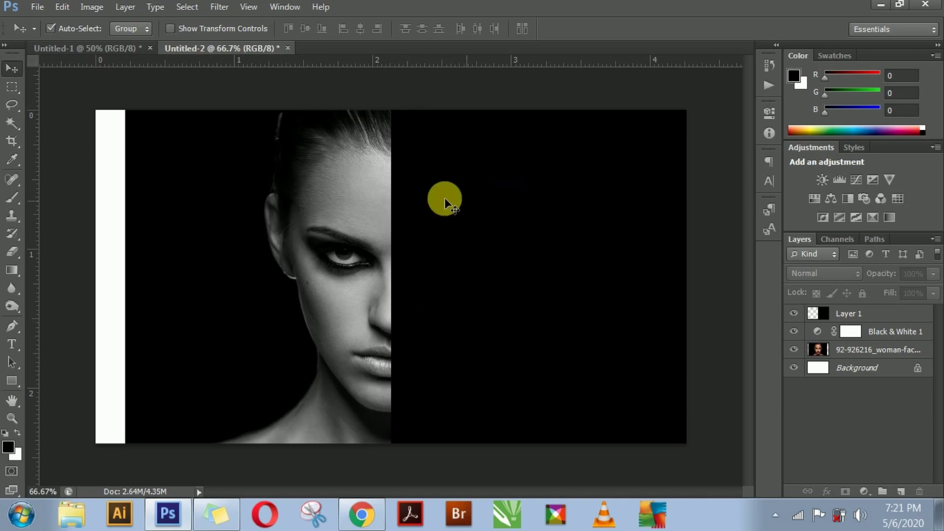
pyautogui.click(97, 52)
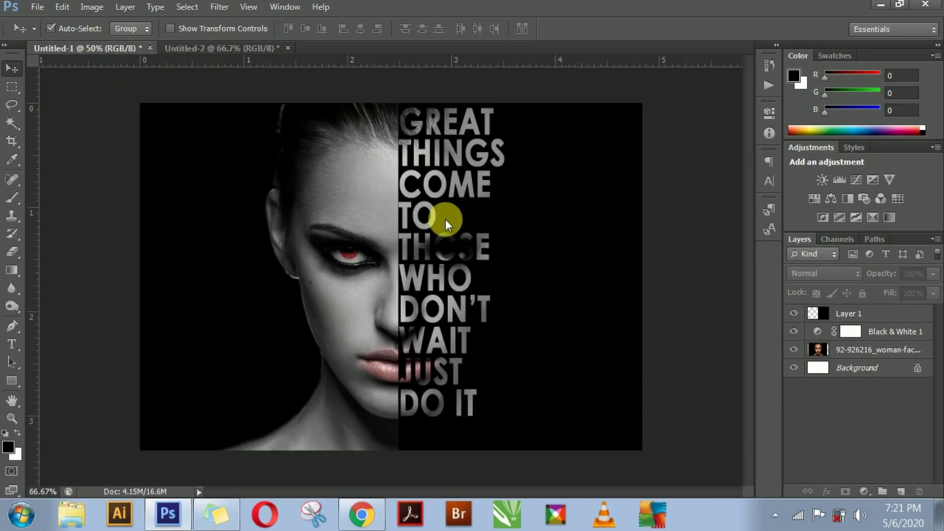
pyautogui.click(794, 315)
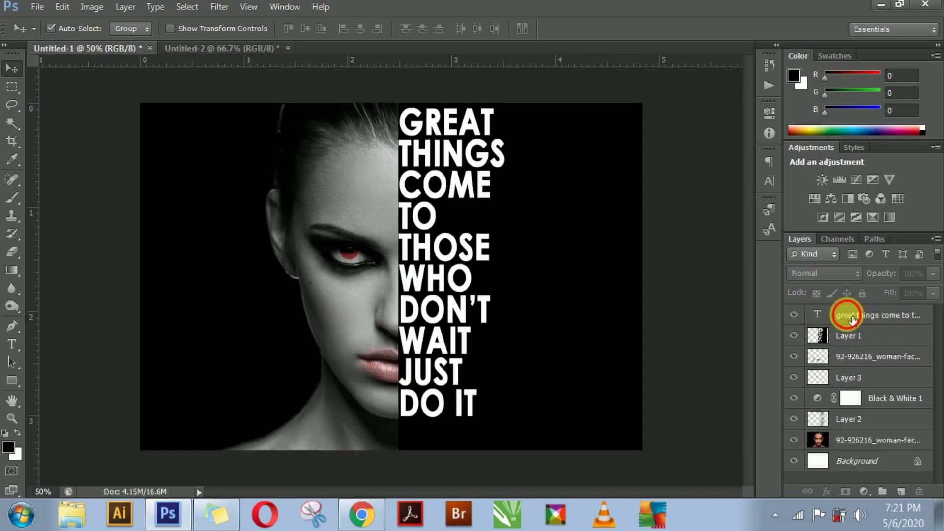
pyautogui.click(824, 317)
pyautogui.doubleClick(824, 318)
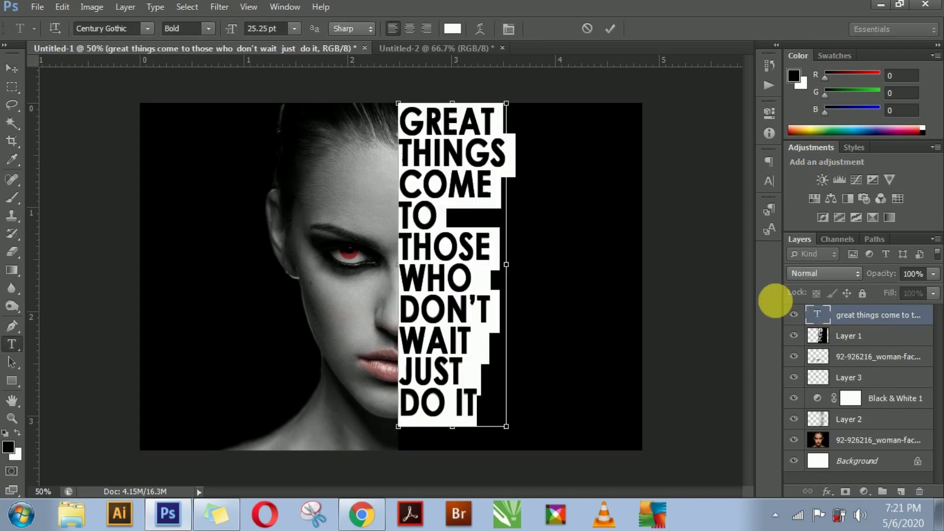
pyautogui.click(10, 69)
# Step: Paste the quote as a new text block on Untitled-2's black half
pyautogui.click(409, 49)
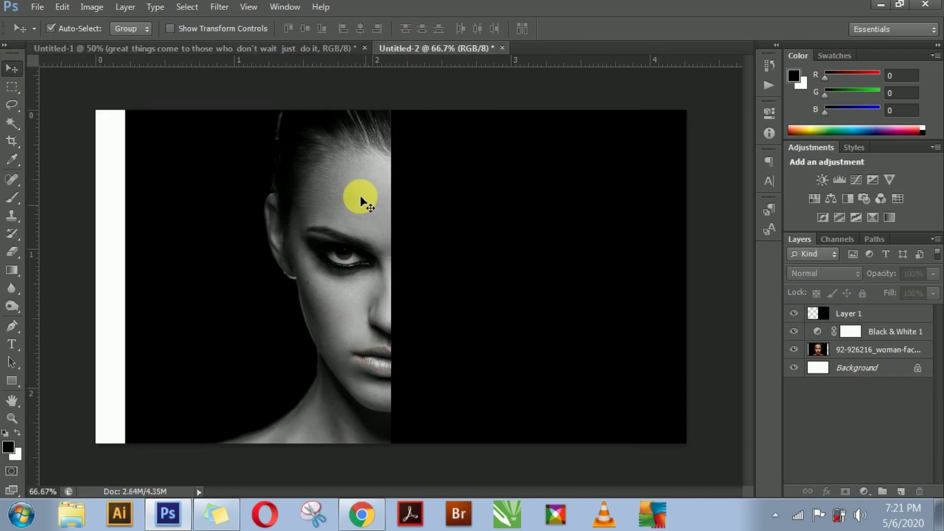
pyautogui.click(12, 344)
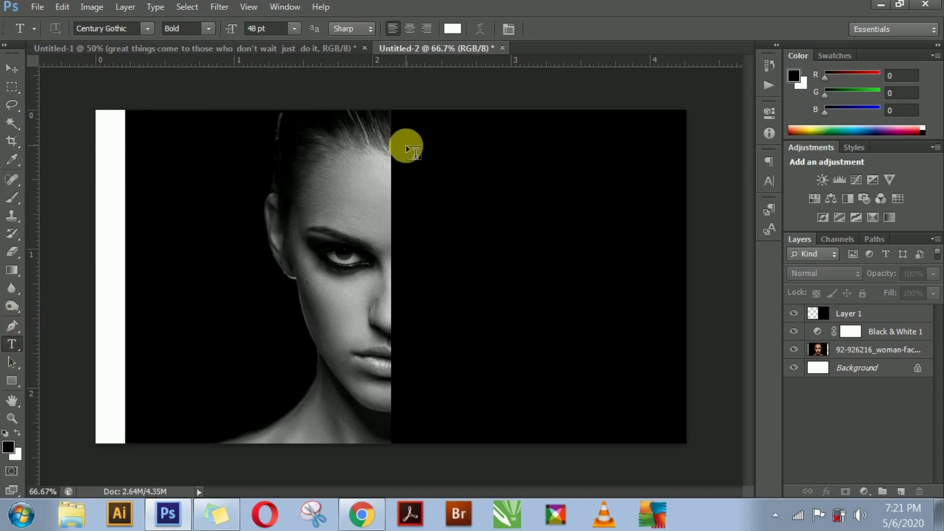
pyautogui.click(406, 146)
pyautogui.hotkey('ctrl', 'v')
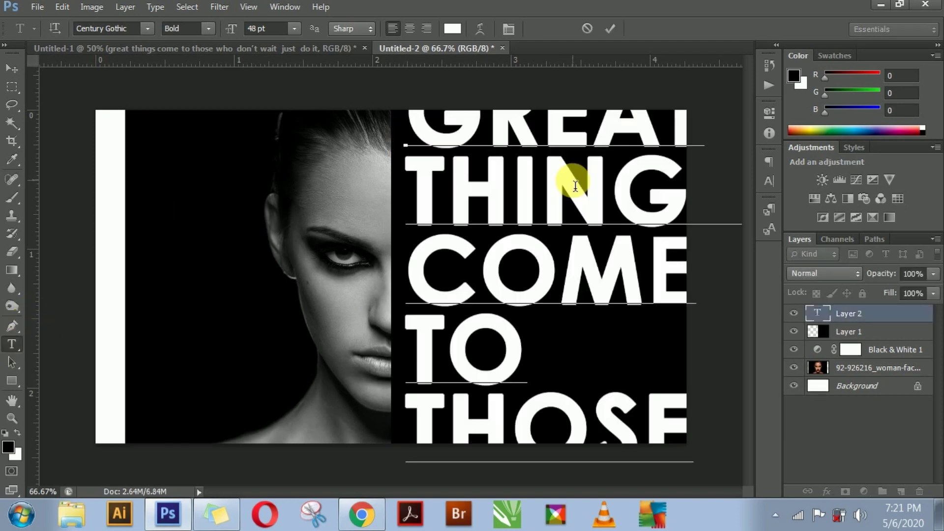
pyautogui.click(11, 68)
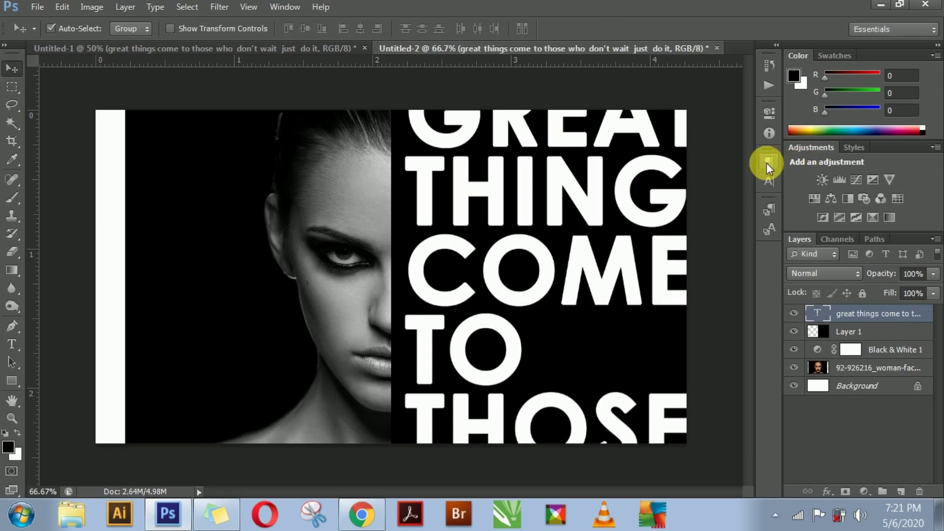
# Step: Set the quote to 24 pt font size with 24 pt leading
pyautogui.click(769, 181)
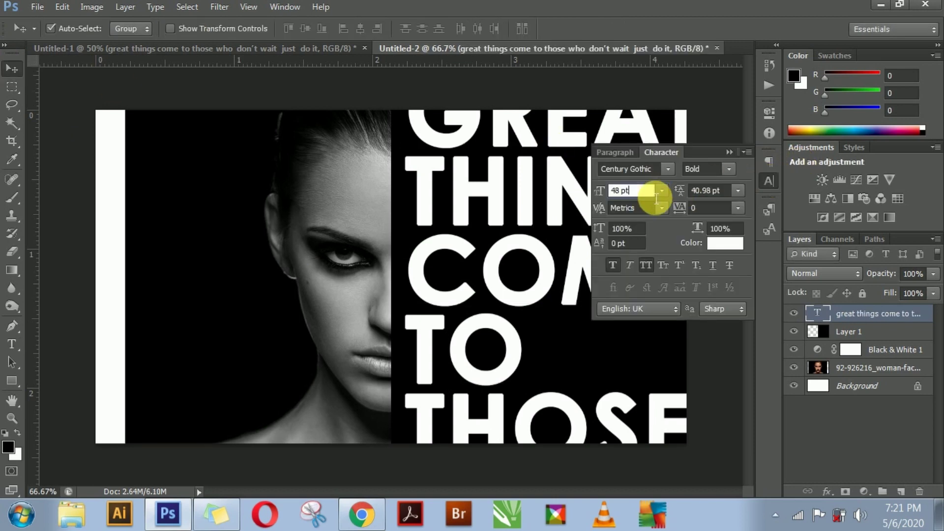
pyautogui.doubleClick(612, 190)
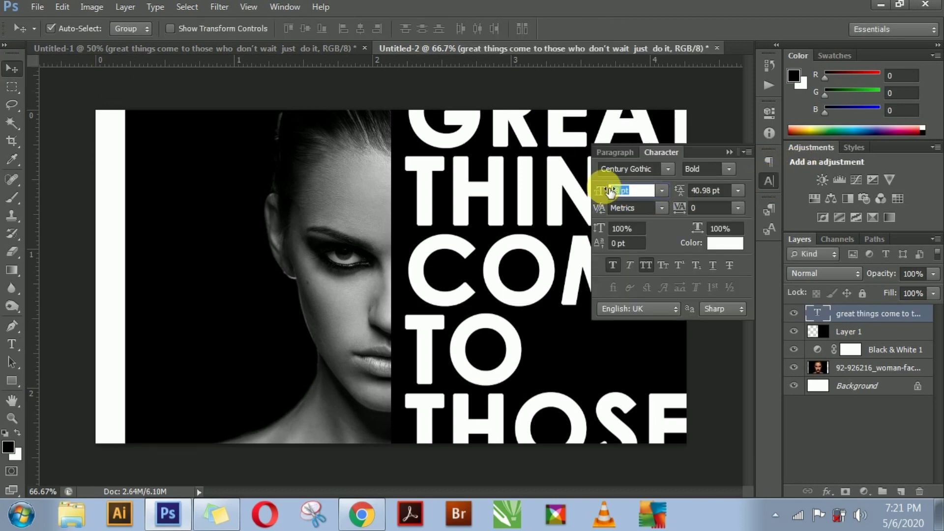
pyautogui.click(663, 190)
pyautogui.click(645, 367)
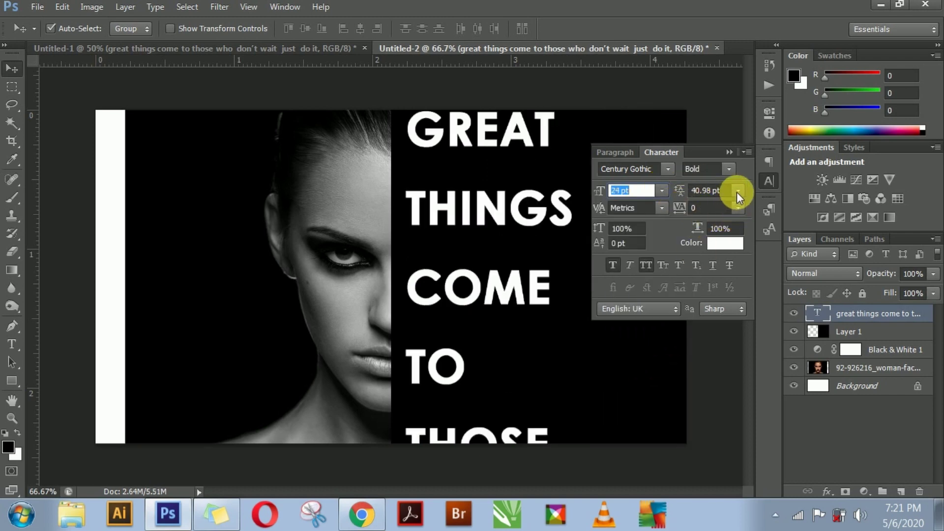
pyautogui.click(737, 191)
pyautogui.click(730, 365)
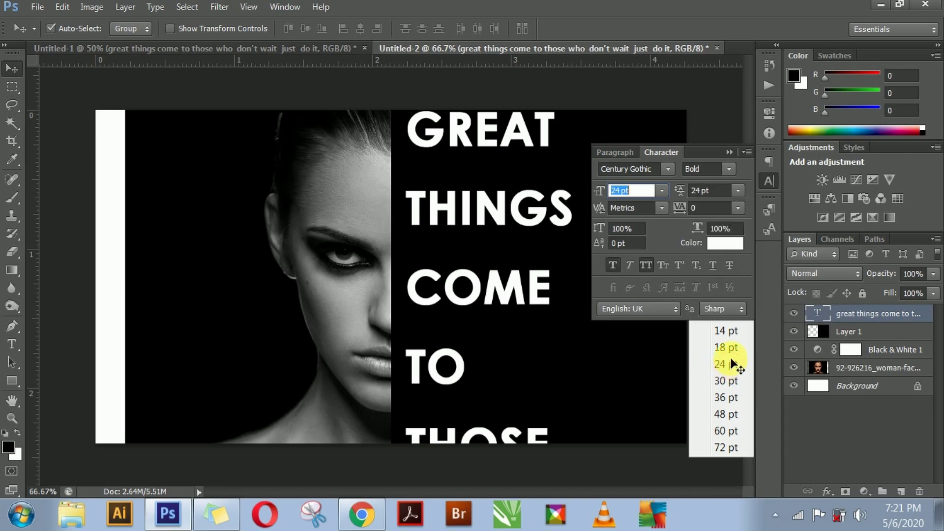
pyautogui.click(729, 153)
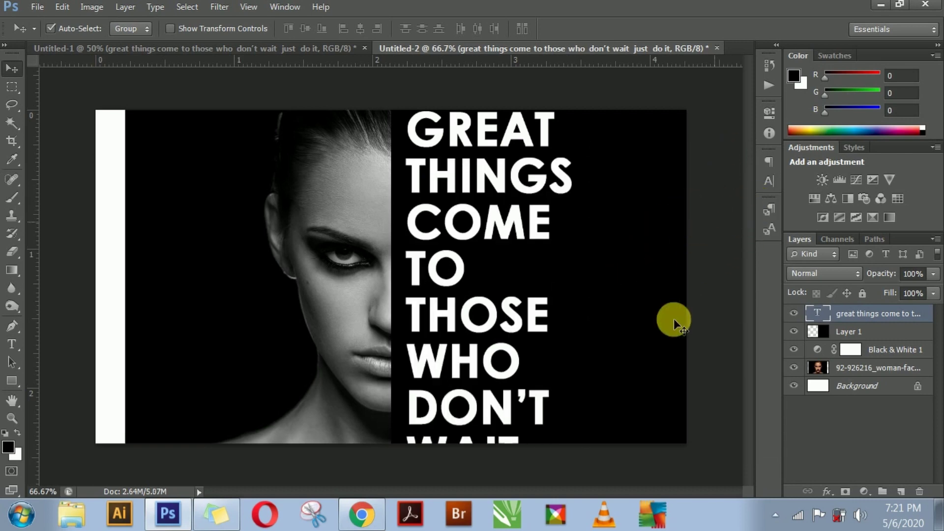
# Step: Shrink the quote to about 69 percent and nudge it upward
pyautogui.hotkey('ctrl', 't')
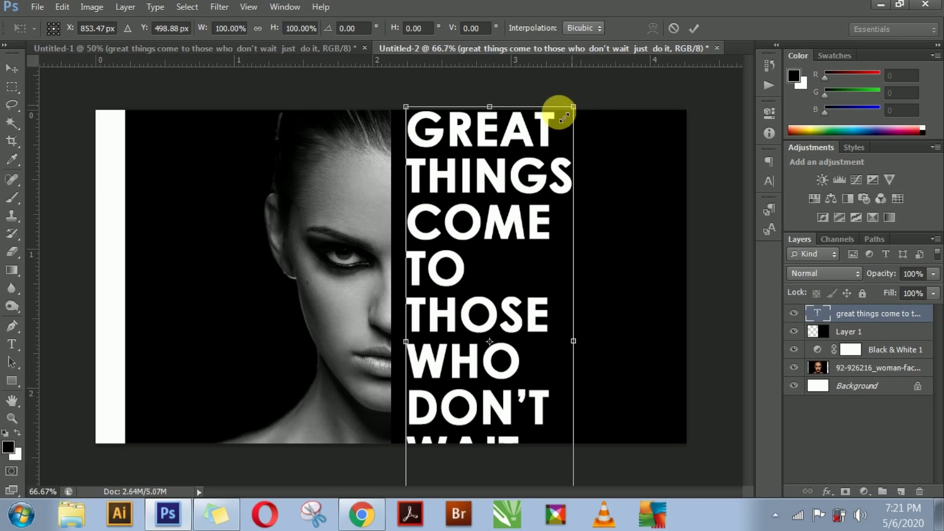
pyautogui.moveTo(564, 117); pyautogui.dragTo(538, 138)
pyautogui.moveTo(500, 211); pyautogui.dragTo(480, 190)
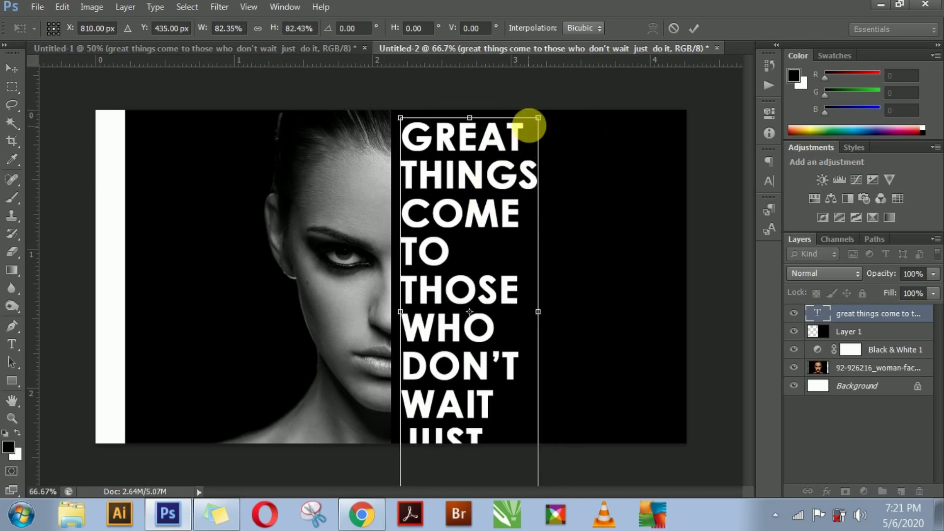
pyautogui.moveTo(538, 118); pyautogui.dragTo(511, 143)
pyautogui.moveTo(480, 186); pyautogui.dragTo(464, 177)
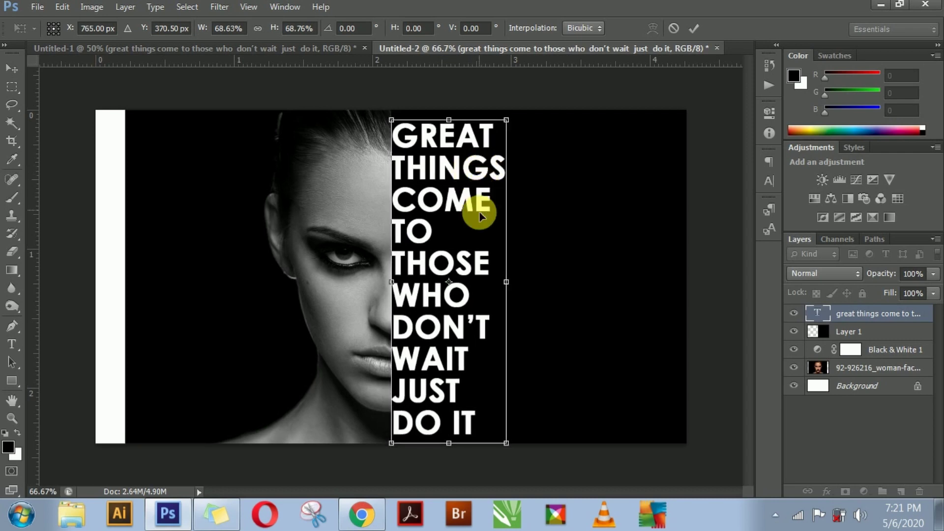
pyautogui.press('Return')
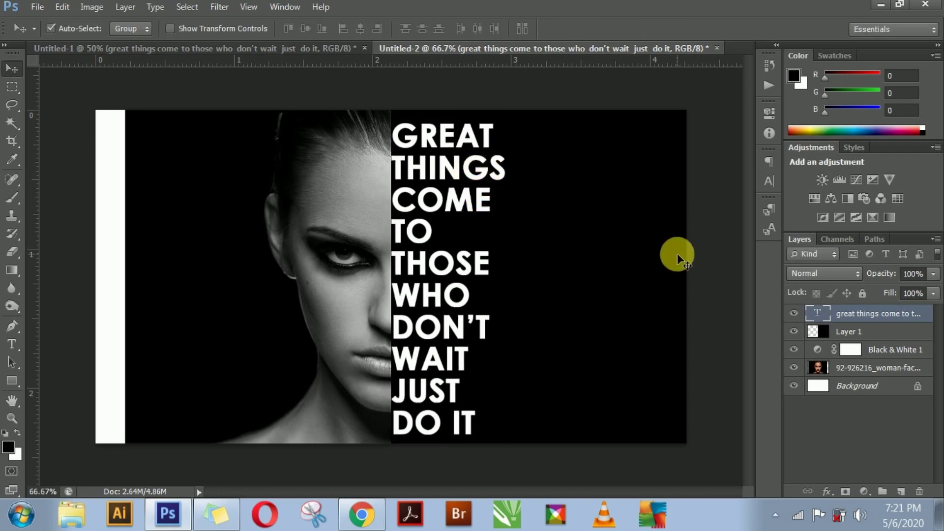
pyautogui.hotkey('shift', 'Up')
pyautogui.hotkey('shift', 'Up')
pyautogui.hotkey('shift', 'Up')
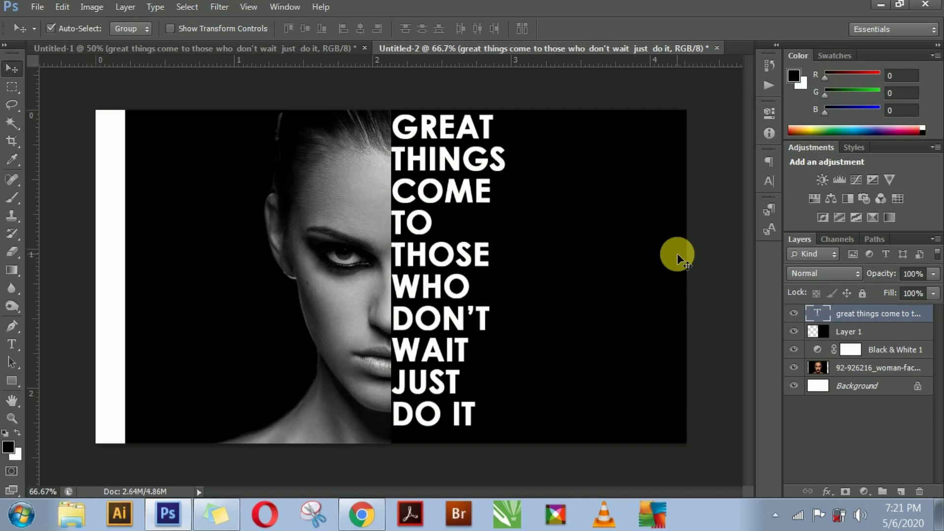
pyautogui.hotkey('shift', 'Up')
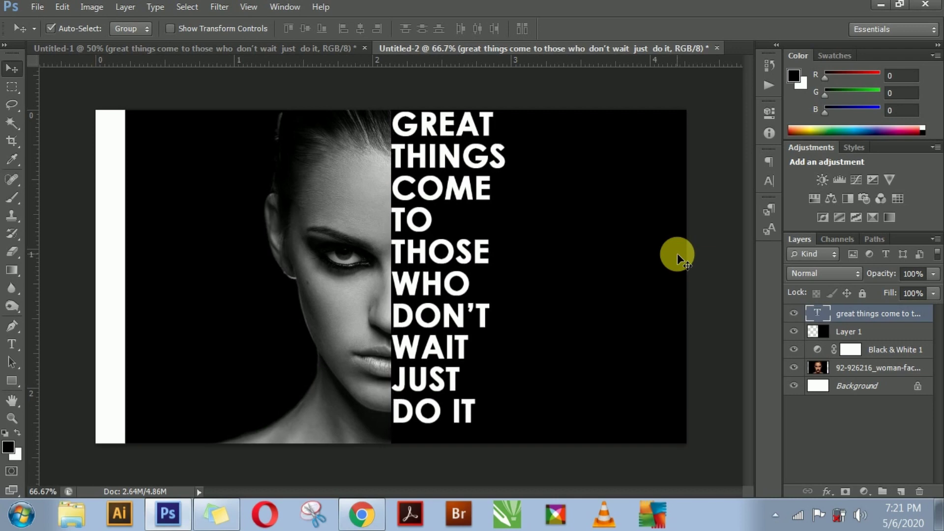
pyautogui.hotkey('ctrl', 't')
# Step: Shrink the quote slightly and zoom in on its lines
pyautogui.moveTo(507, 431); pyautogui.dragTo(507, 432)
pyautogui.doubleClick(478, 404)
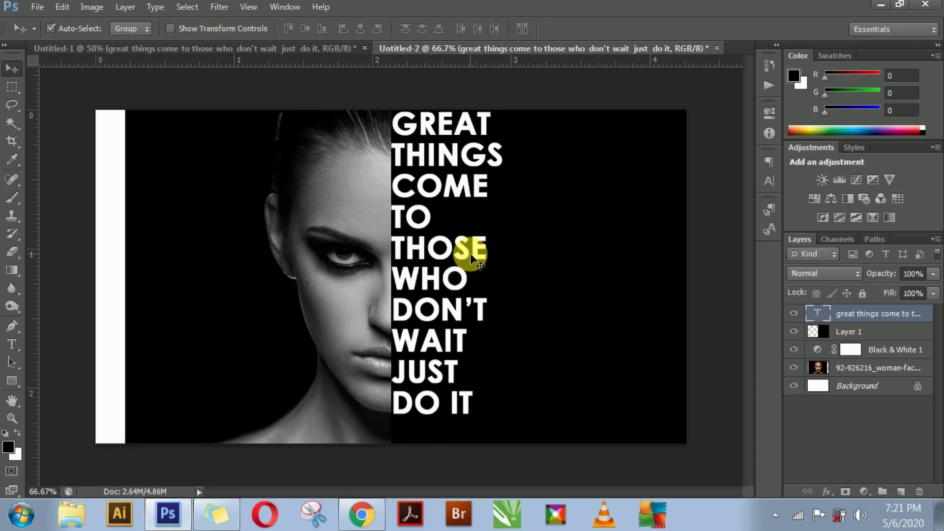
pyautogui.hotkey('ctrl', '+')
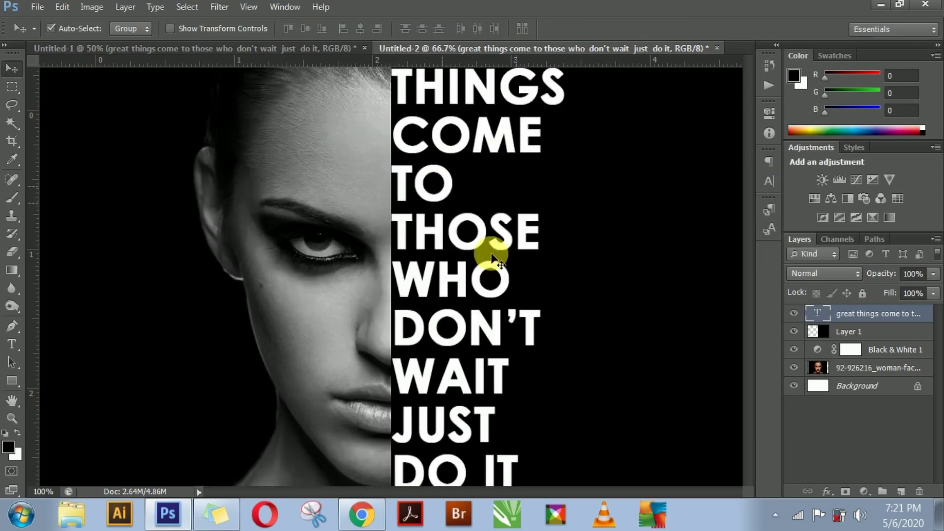
pyautogui.hotkey('ctrl', '+')
pyautogui.hotkey('ctrl', '+')
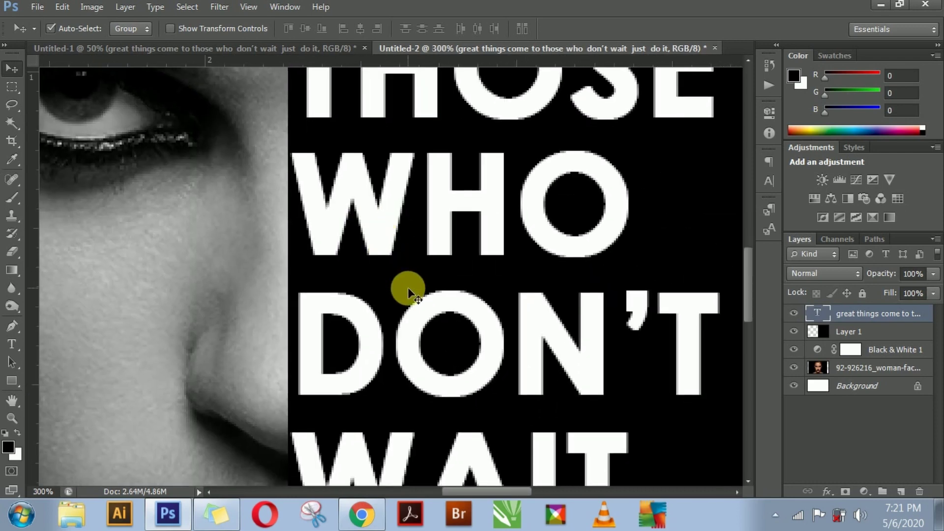
# Step: Tighten the quote's line spacing to 15.03 pt
pyautogui.click(768, 182)
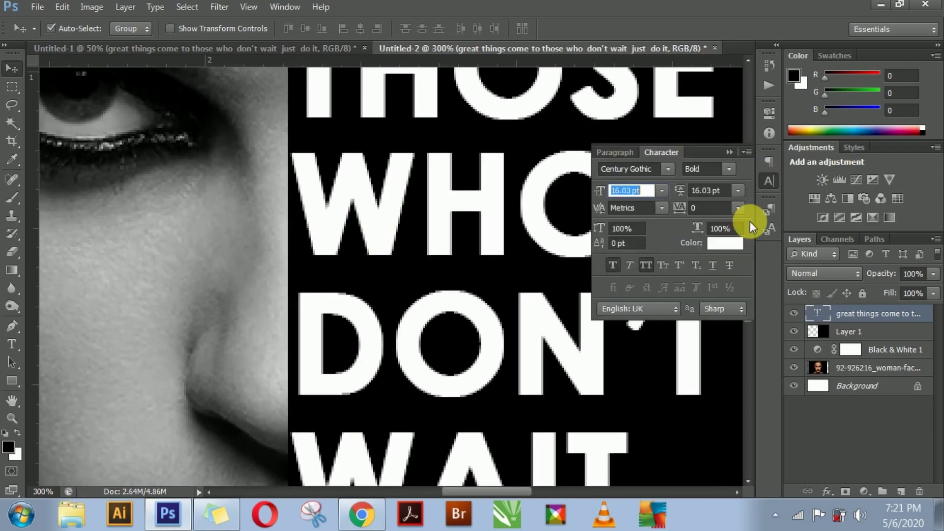
pyautogui.click(730, 196)
pyautogui.press('Down')
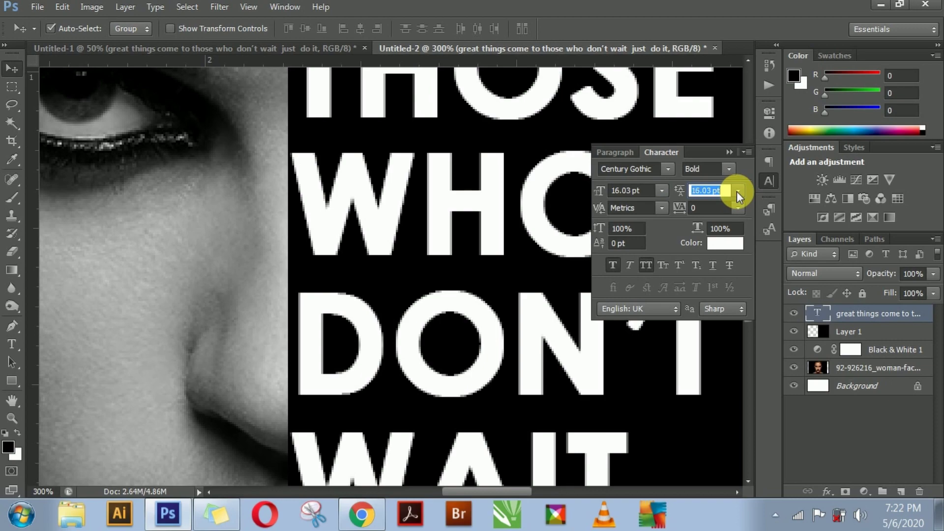
pyautogui.press('Return')
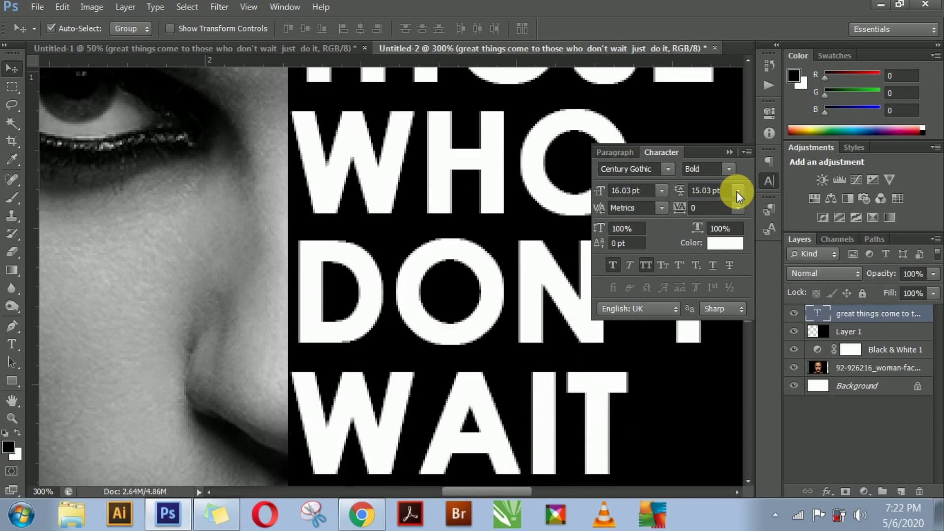
pyautogui.hotkey('ctrl', '-')
pyautogui.hotkey('ctrl', '-')
pyautogui.hotkey('ctrl', '-')
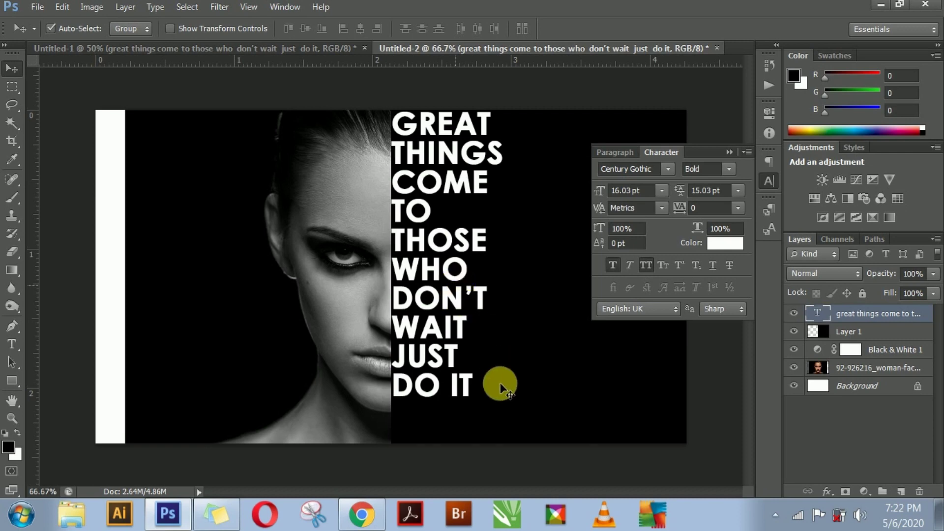
# Step: Enlarge the quote block slightly
pyautogui.hotkey('ctrl', 't')
pyautogui.moveTo(502, 406); pyautogui.dragTo(525, 426)
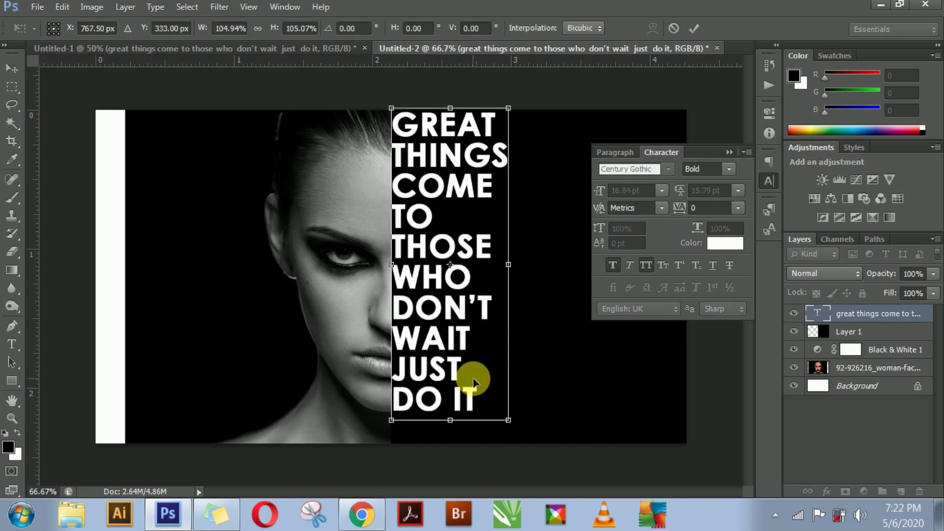
pyautogui.press('Return')
pyautogui.click(730, 153)
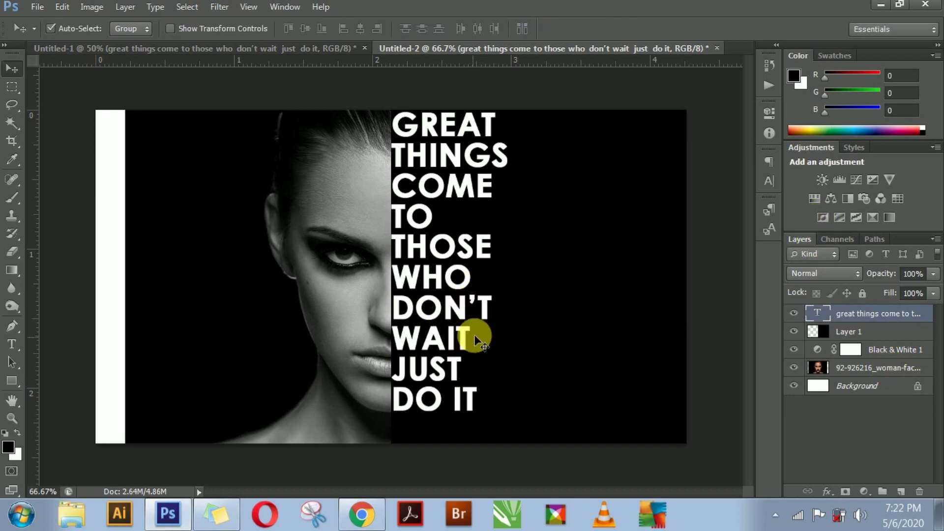
# Step: Cut the quote's letter shapes out of black Layer 1 and hide the text layer
pyautogui.keyDown('ctrl'); pyautogui.click(826, 319); pyautogui.keyUp('ctrl')
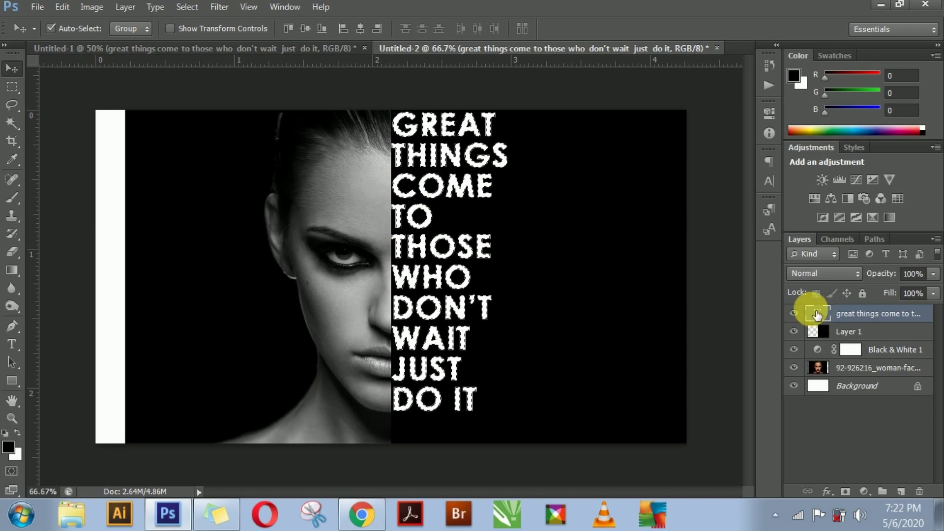
pyautogui.click(795, 314)
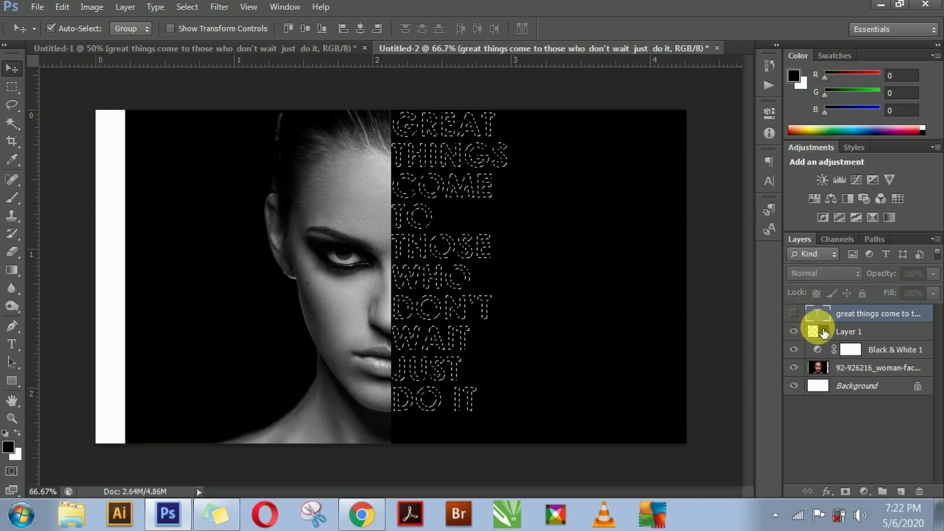
pyautogui.click(859, 333)
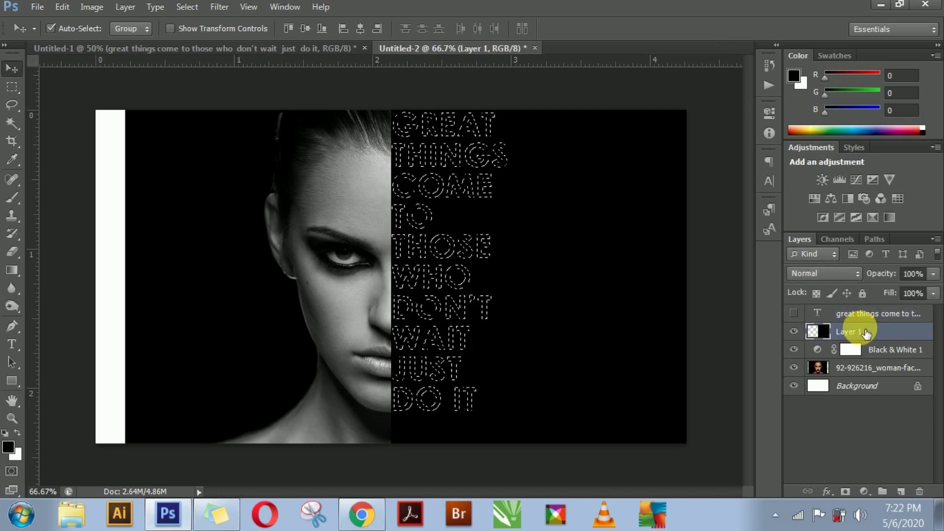
pyautogui.press('Delete')
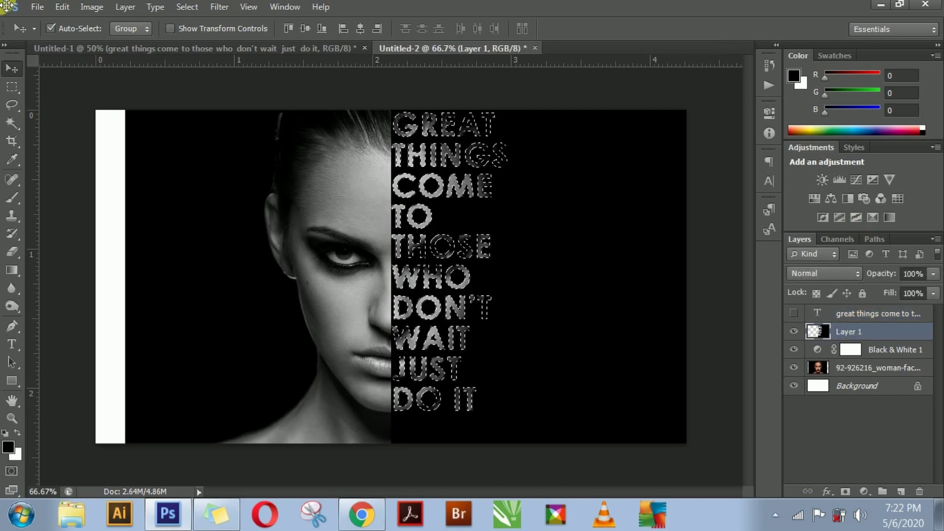
pyautogui.click(123, 93)
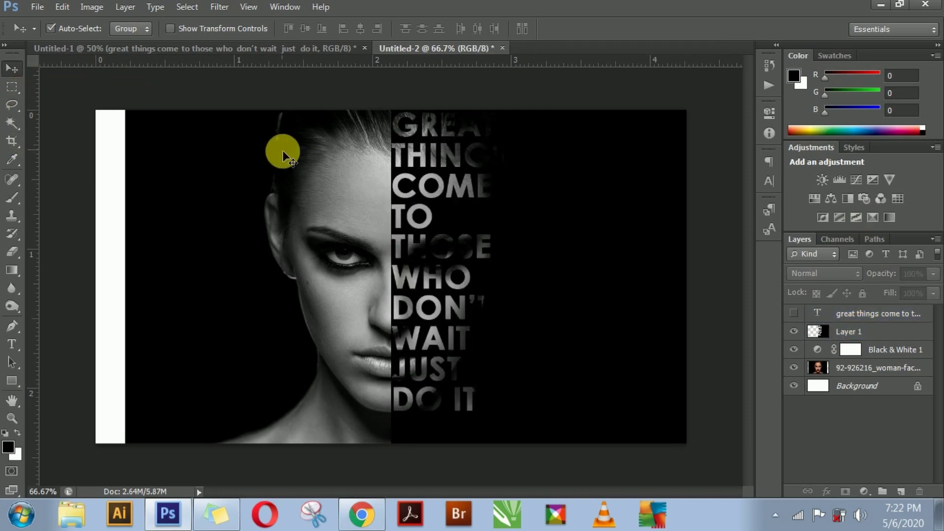
# Step: Zoom and pan to inspect the letter cut-outs, then choose Black & White 1 as insertion point
pyautogui.scroll(-1, 568, 230)
pyautogui.scroll(2, 559, 234)
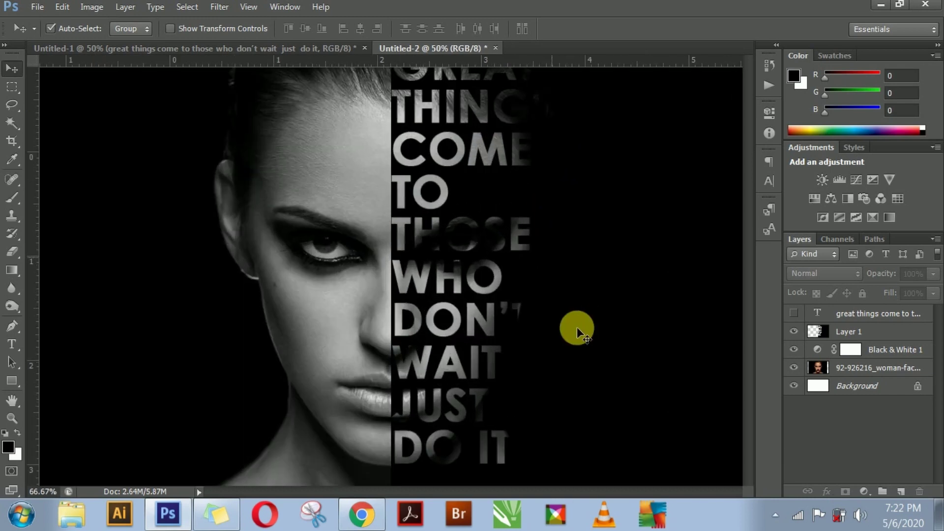
pyautogui.scroll(2, 576, 327)
pyautogui.moveTo(555, 266)
pyautogui.mouseDown()
pyautogui.moveTo(443, 376)
pyautogui.moveTo(347, 295)
pyautogui.moveTo(362, 226)
pyautogui.moveTo(396, 182)
pyautogui.mouseUp()
pyautogui.scroll(-1, 394, 207)
pyautogui.scroll(-1, 408, 231)
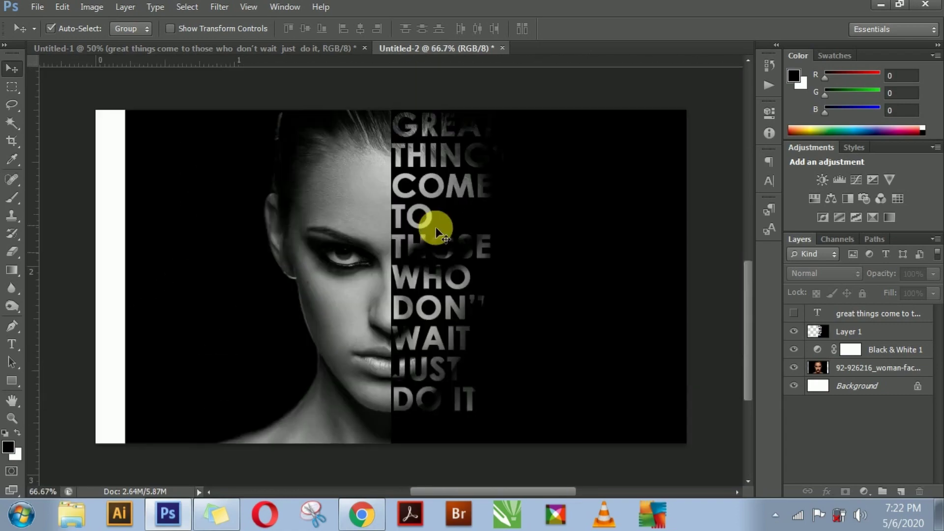
pyautogui.scroll(-1, 615, 290)
pyautogui.scroll(1, 592, 297)
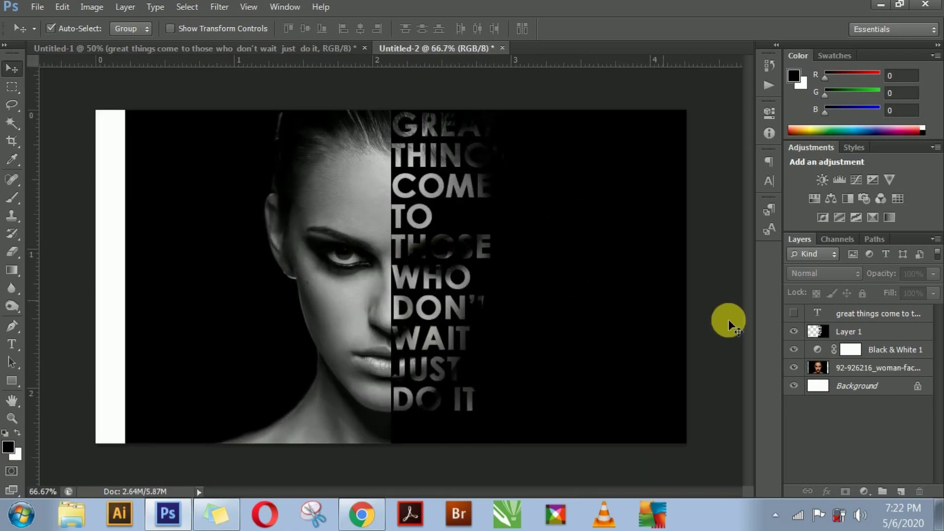
pyautogui.click(878, 331)
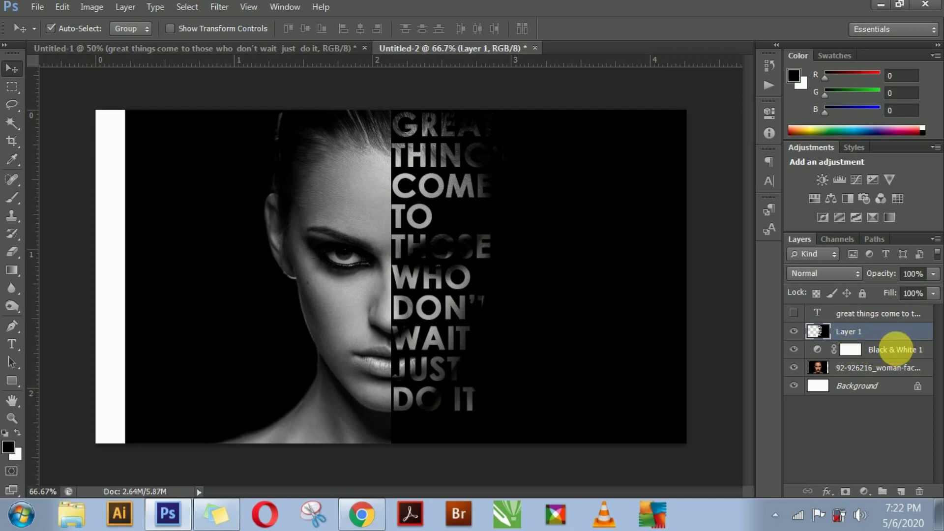
pyautogui.click(898, 350)
# Step: Add a new layer, sample the forehead grey, and set a 250-pixel brush
pyautogui.click(901, 491)
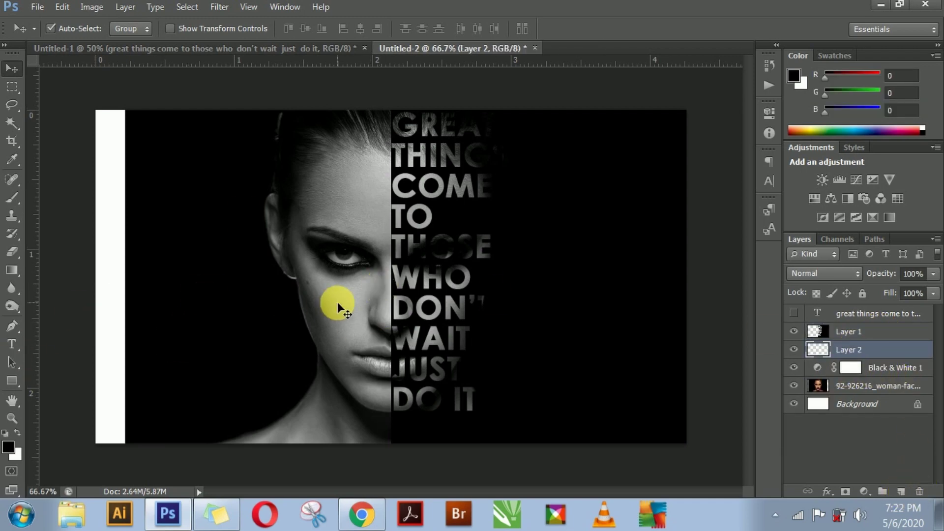
pyautogui.click(12, 159)
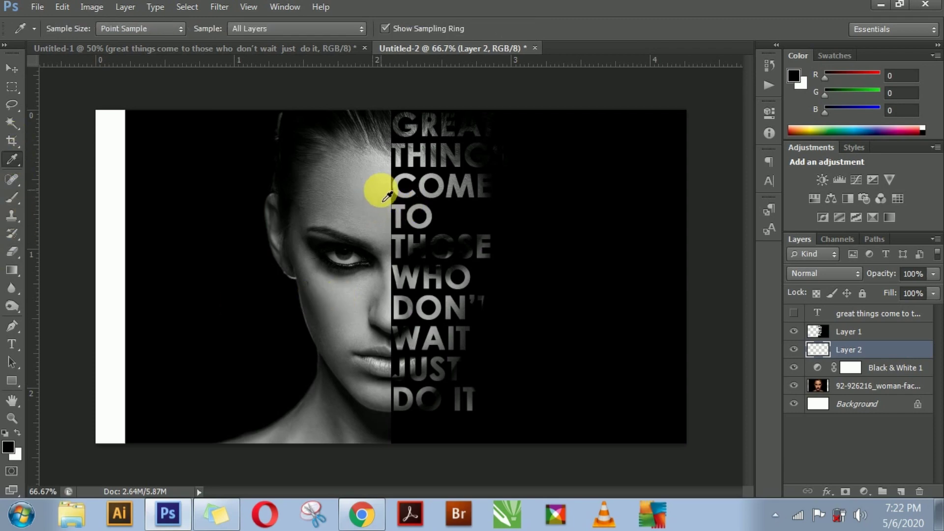
pyautogui.moveTo(328, 190)
pyautogui.mouseDown()
pyautogui.moveTo(342, 190)
pyautogui.moveTo(340, 181)
pyautogui.mouseUp()
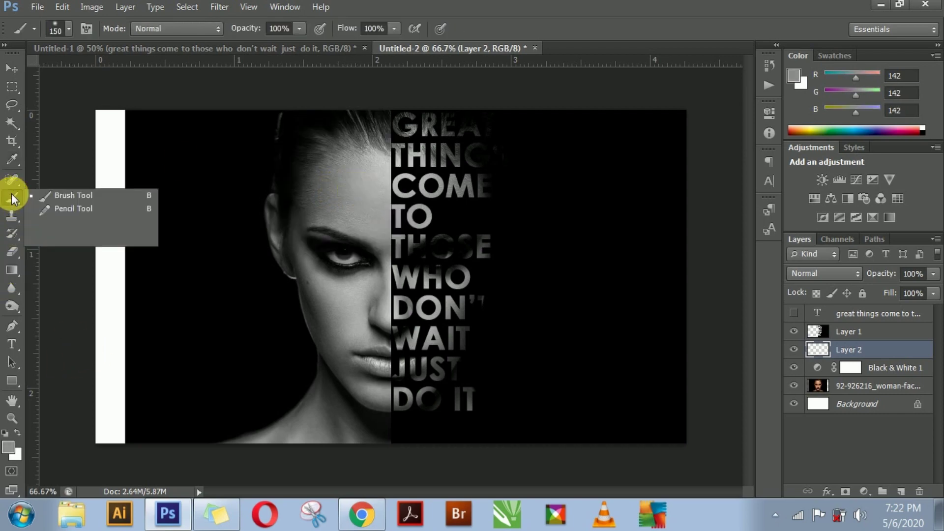
pyautogui.moveTo(12, 201); pyautogui.dragTo(69, 194)
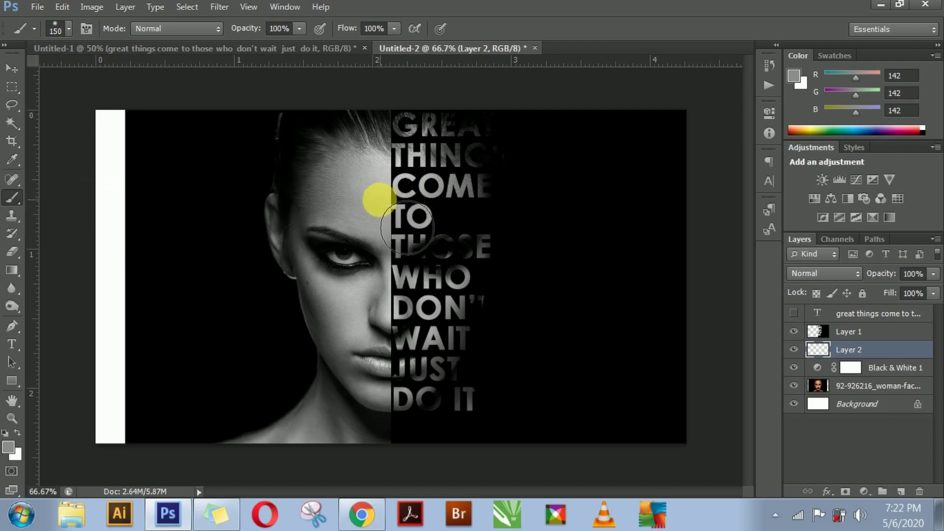
pyautogui.press(']')
pyautogui.press(']')
pyautogui.press(']')
# Step: Paint grey into faded GREAT, THINGS, WHO, THOSE, JUST, WAIT letters at about 82% opacity
pyautogui.moveTo(472, 129); pyautogui.dragTo(520, 381)
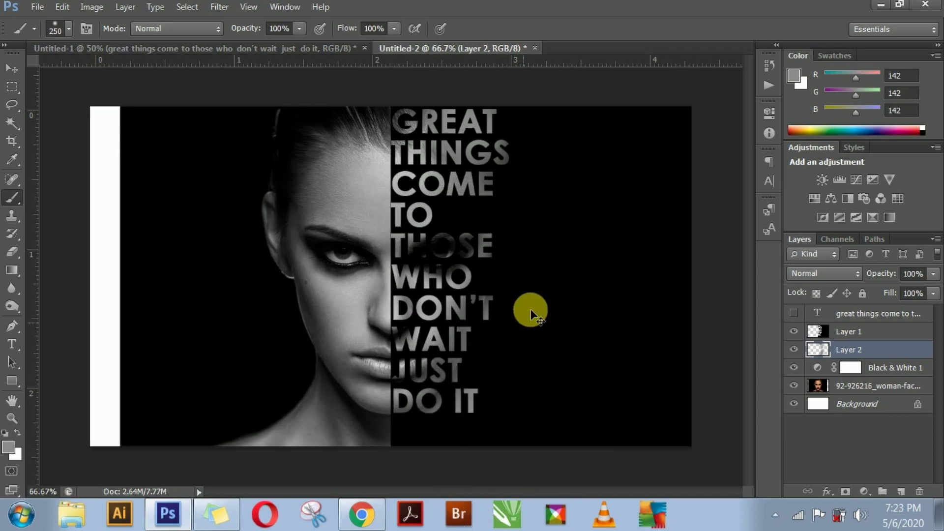
pyautogui.scroll(2, 530, 309)
pyautogui.moveTo(482, 262)
pyautogui.mouseDown()
pyautogui.moveTo(453, 268)
pyautogui.moveTo(371, 240)
pyautogui.mouseUp()
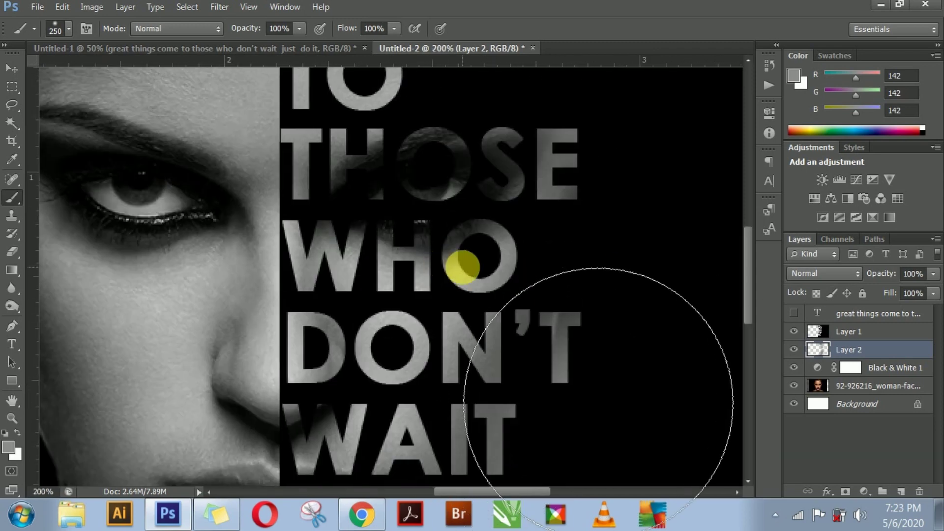
pyautogui.press('[')
pyautogui.press('[')
pyautogui.press('[')
pyautogui.moveTo(431, 296); pyautogui.dragTo(479, 141)
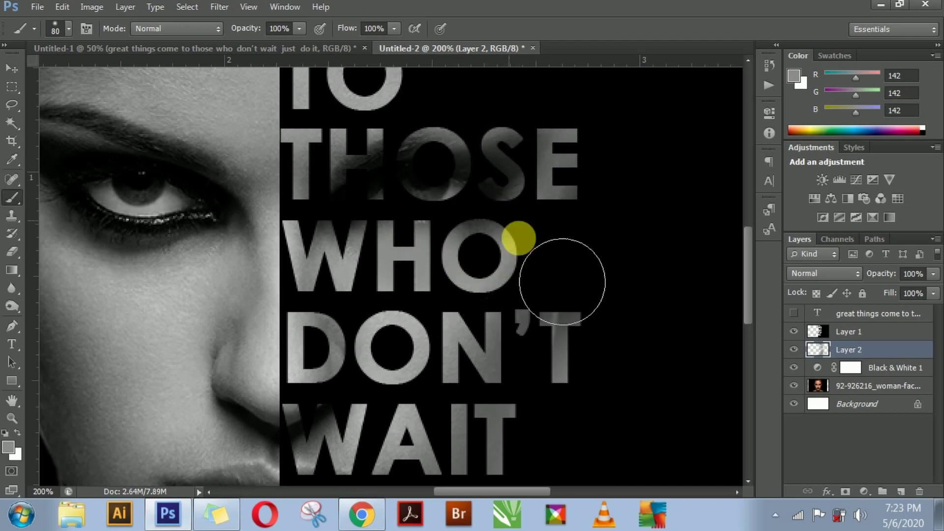
pyautogui.scroll(-2, 621, 237)
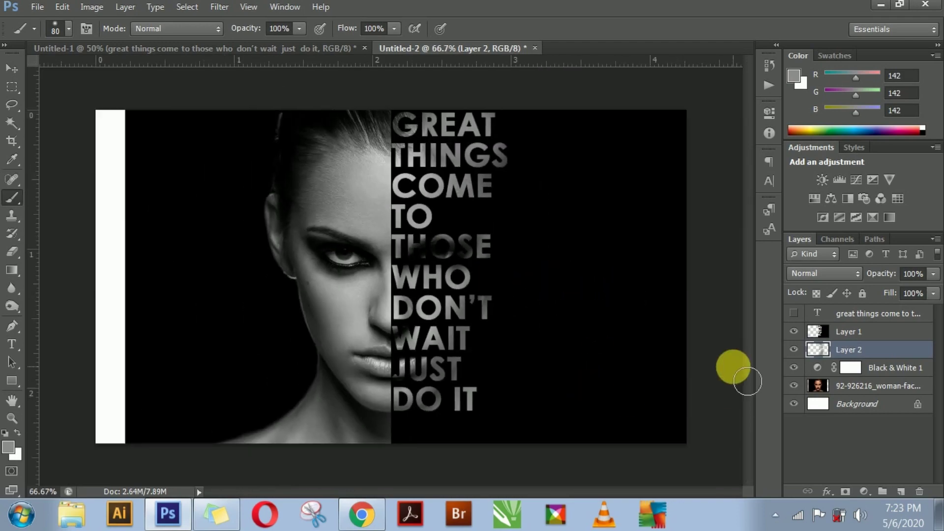
pyautogui.moveTo(399, 417)
pyautogui.mouseDown()
pyautogui.moveTo(425, 370)
pyautogui.moveTo(481, 388)
pyautogui.mouseUp()
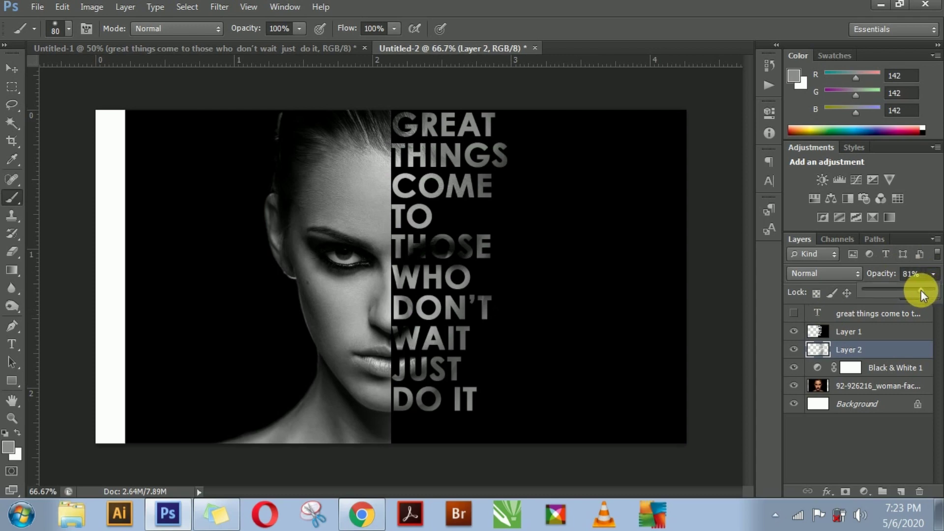
pyautogui.moveTo(922, 290); pyautogui.dragTo(919, 290)
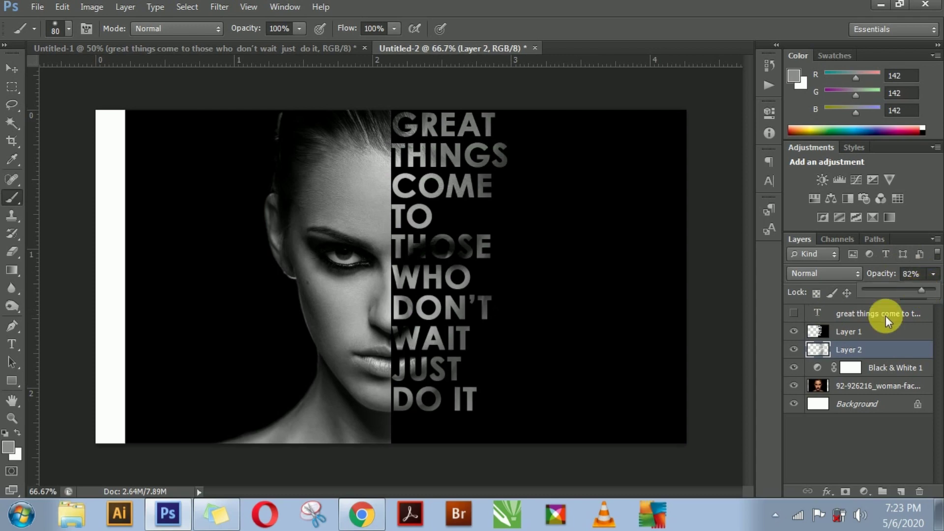
pyautogui.click(12, 69)
pyautogui.click(655, 268)
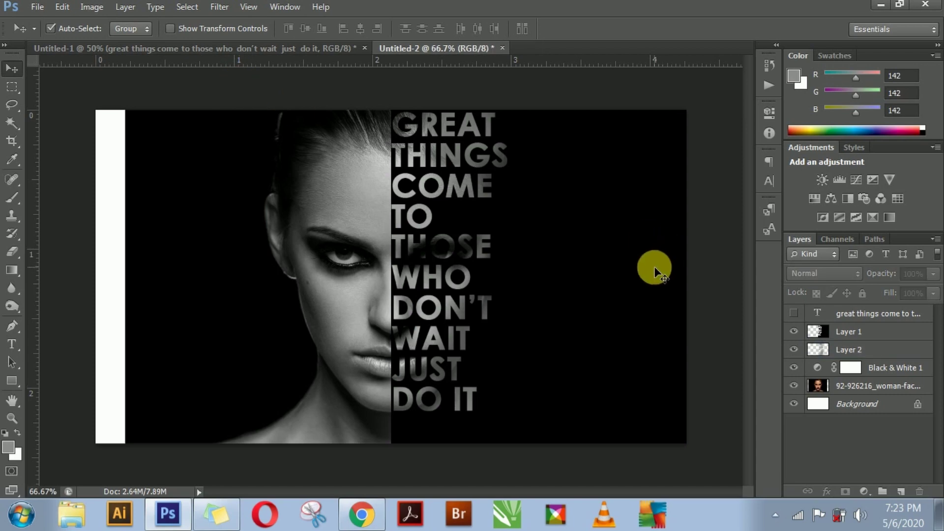
pyautogui.hotkey('ctrl', '+')
pyautogui.hotkey('ctrl', '-')
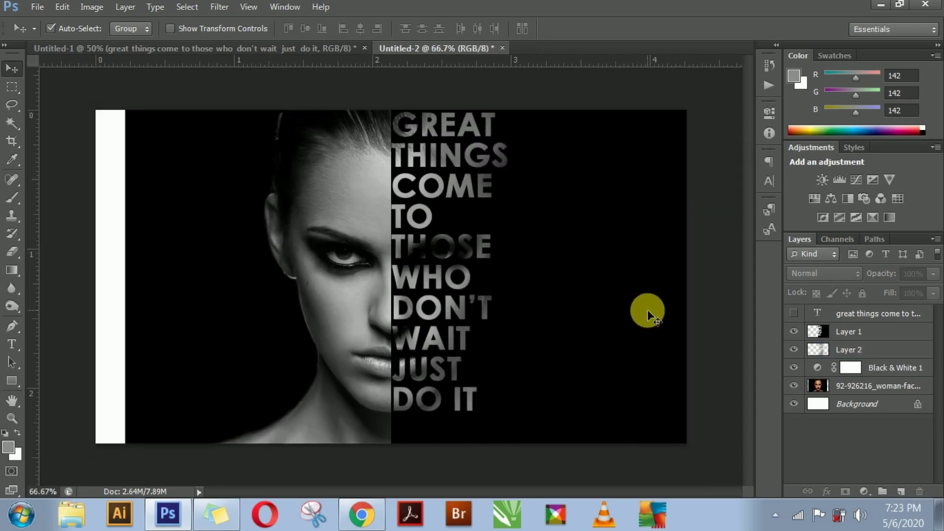
pyautogui.hotkey('ctrl', '+')
pyautogui.hotkey('ctrl', '+')
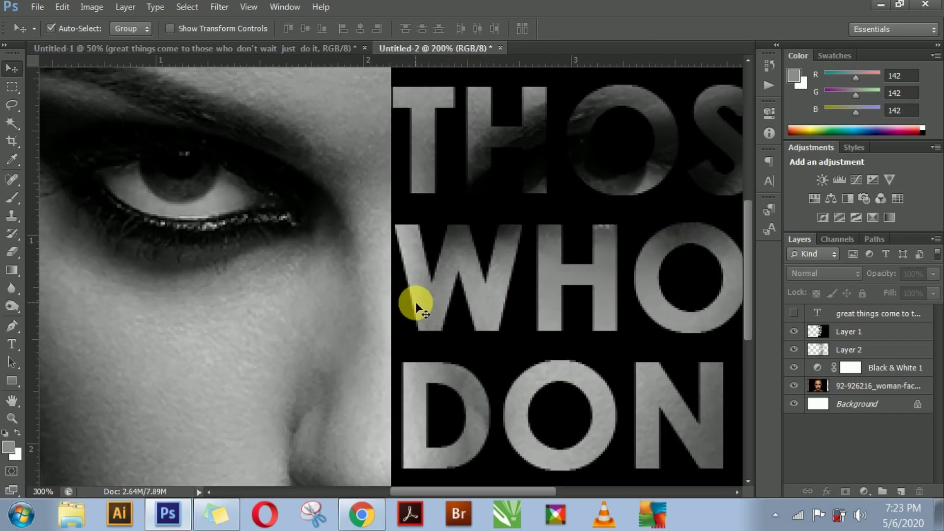
pyautogui.hotkey('ctrl', '+')
pyautogui.moveTo(211, 211); pyautogui.dragTo(378, 301)
pyautogui.click(18, 293)
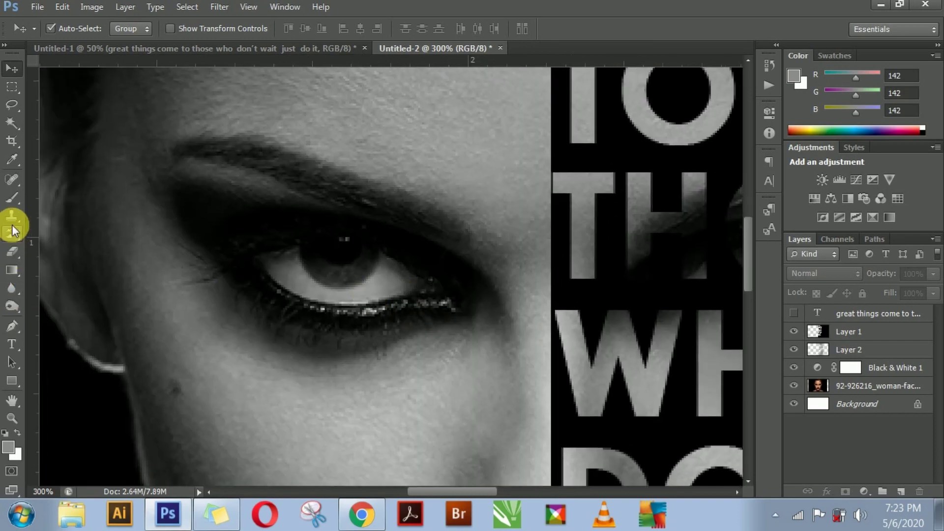
pyautogui.hscroll(5, 543, 293)
pyautogui.scroll(-1, 543, 292)
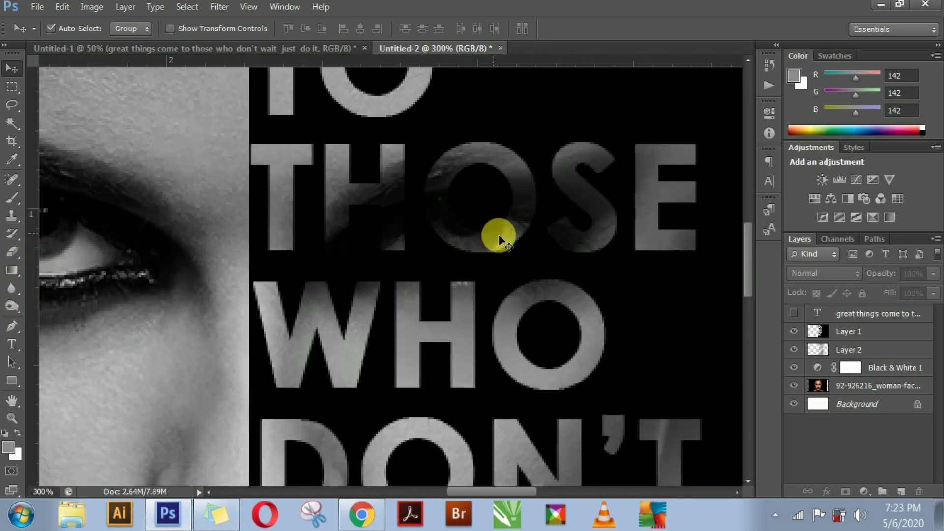
pyautogui.moveTo(254, 228); pyautogui.dragTo(417, 231)
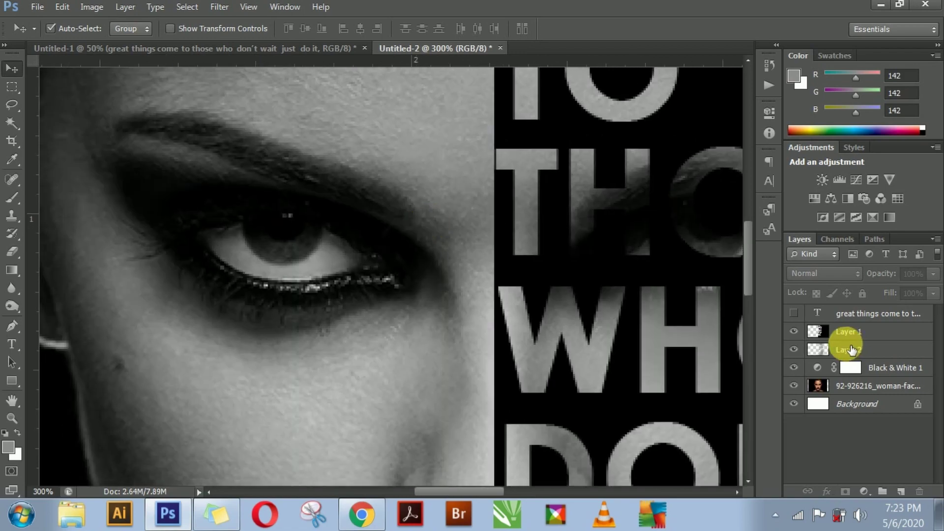
pyautogui.hotkey('ctrl', '-')
pyautogui.moveTo(407, 421); pyautogui.dragTo(385, 209)
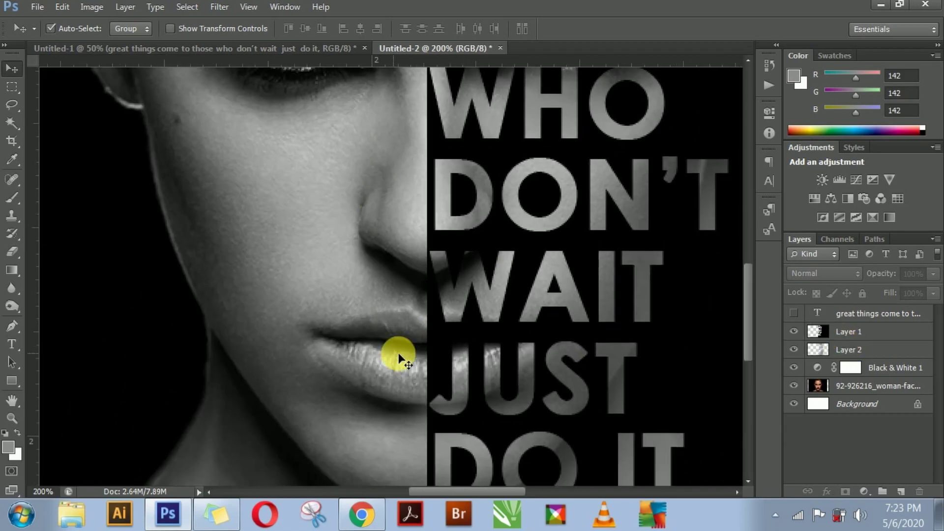
pyautogui.hotkey('ctrl', '-')
pyautogui.click(880, 389)
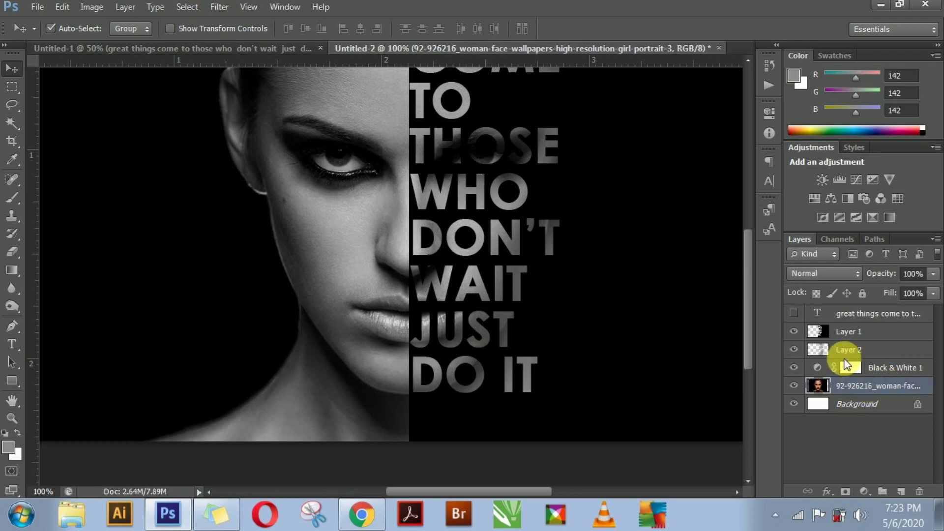
# Step: Duplicate the woman-face photo layer and move the copy above Layer 2
pyautogui.rightClick(846, 364)
pyautogui.click(759, 119)
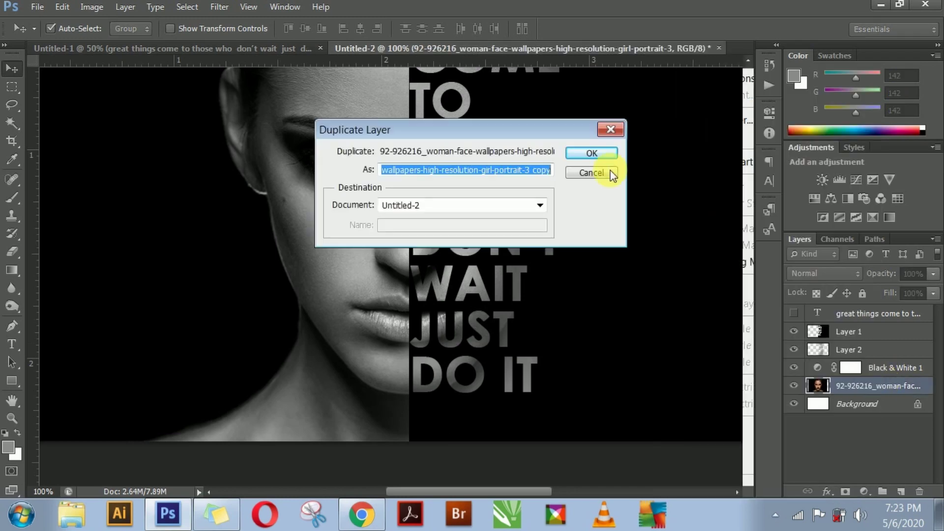
pyautogui.click(601, 153)
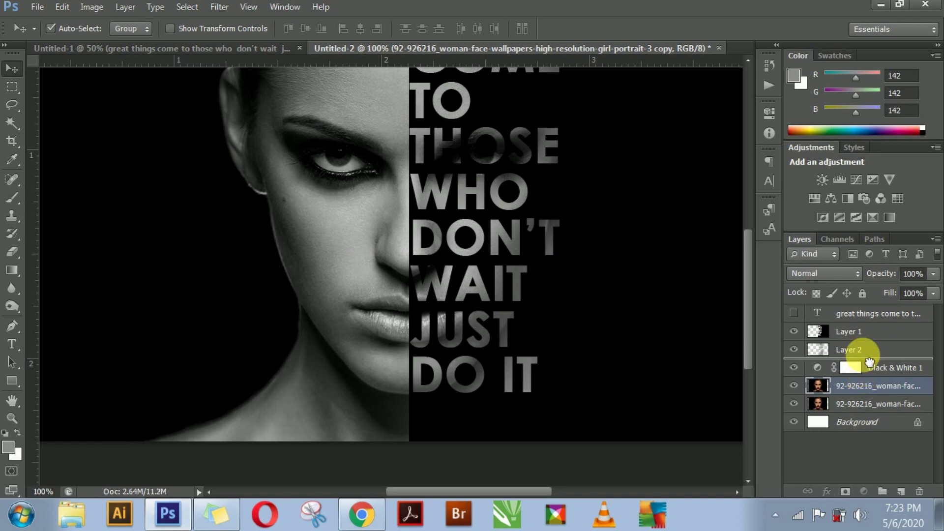
pyautogui.moveTo(870, 357); pyautogui.dragTo(877, 357)
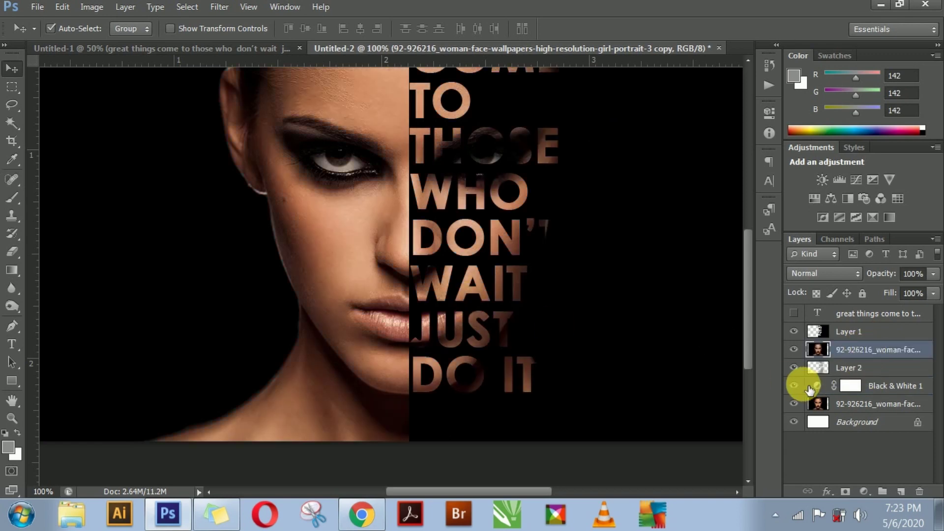
pyautogui.hotkey('ctrl', '-')
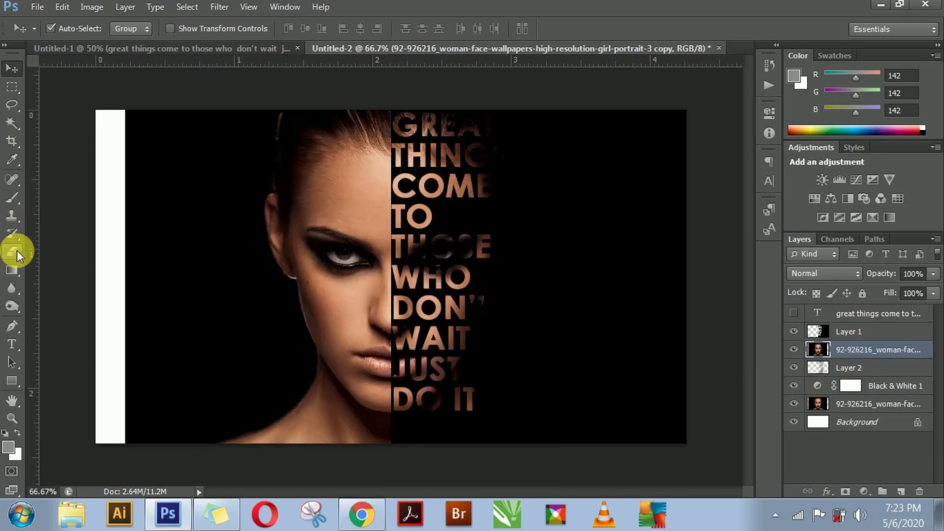
# Step: Take a size-500 eraser for a first erasing pass over the face, then undo it
pyautogui.moveTo(17, 250); pyautogui.dragTo(71, 253)
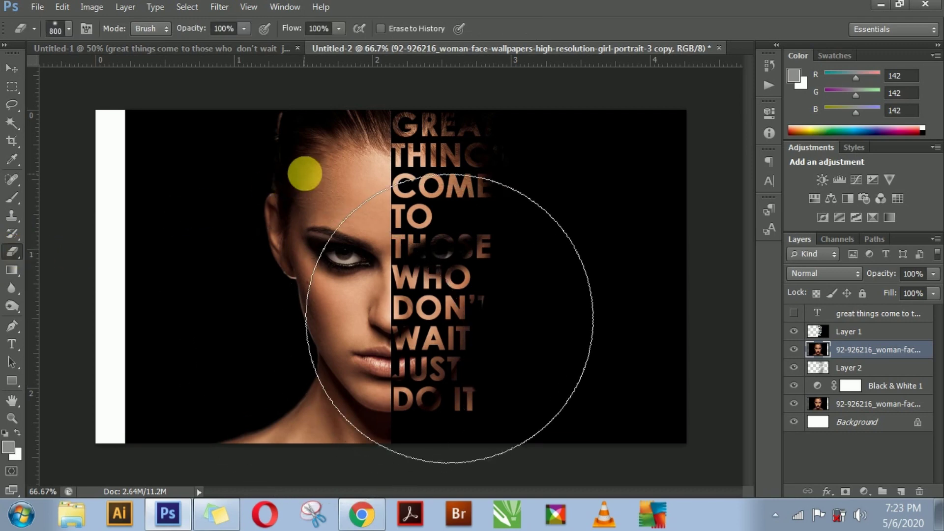
pyautogui.press('[')
pyautogui.press('[')
pyautogui.press('[')
pyautogui.click(424, 217)
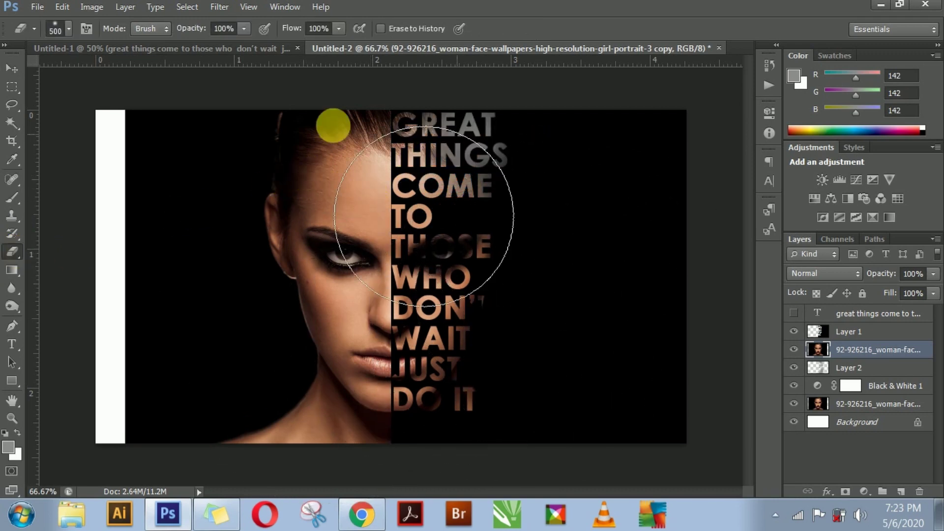
pyautogui.moveTo(424, 216); pyautogui.dragTo(525, 529)
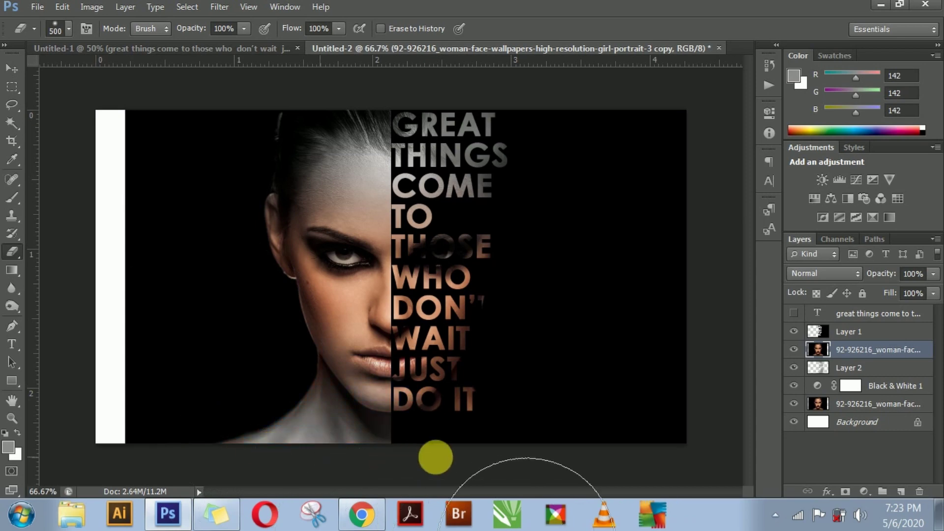
pyautogui.moveTo(435, 457); pyautogui.dragTo(509, 465)
pyautogui.press('super')
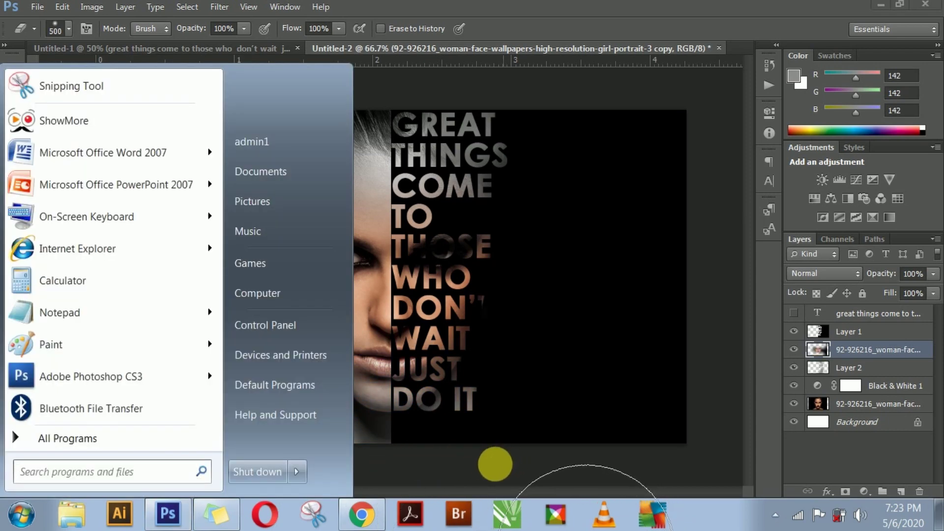
pyautogui.press('super')
pyautogui.hotkey('ctrl', 'z')
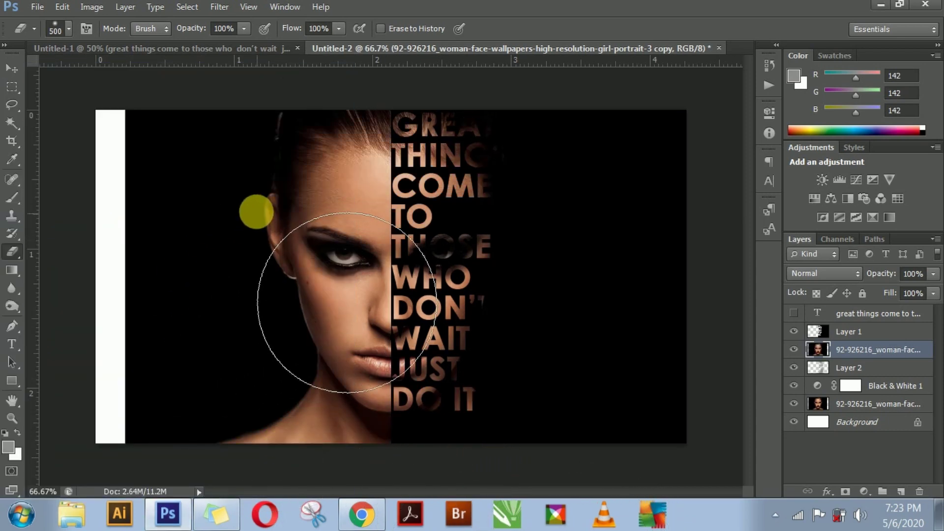
# Step: Erase colour from the forehead, upper quote and neck with 300 and 200 erasers
pyautogui.press('[')
pyautogui.press('[')
pyautogui.moveTo(492, 163); pyautogui.dragTo(276, 163)
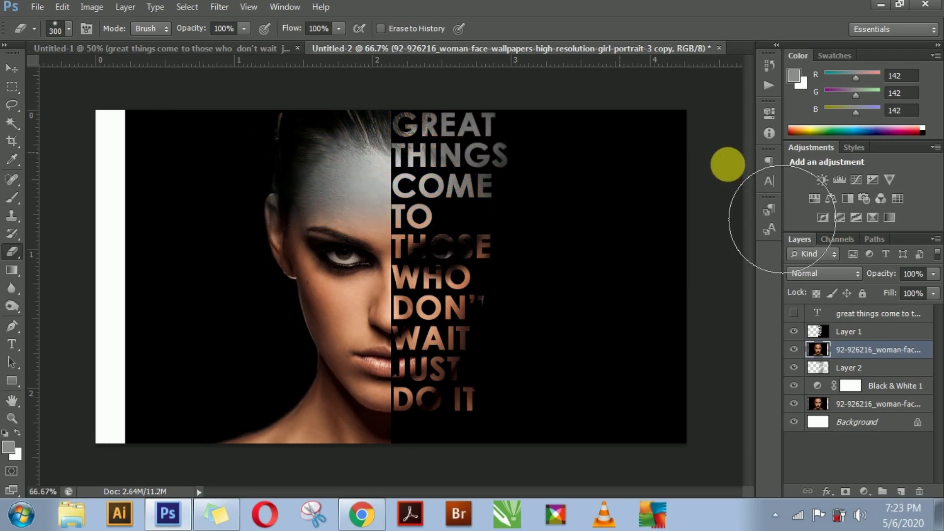
pyautogui.hotkey('ctrl', '+')
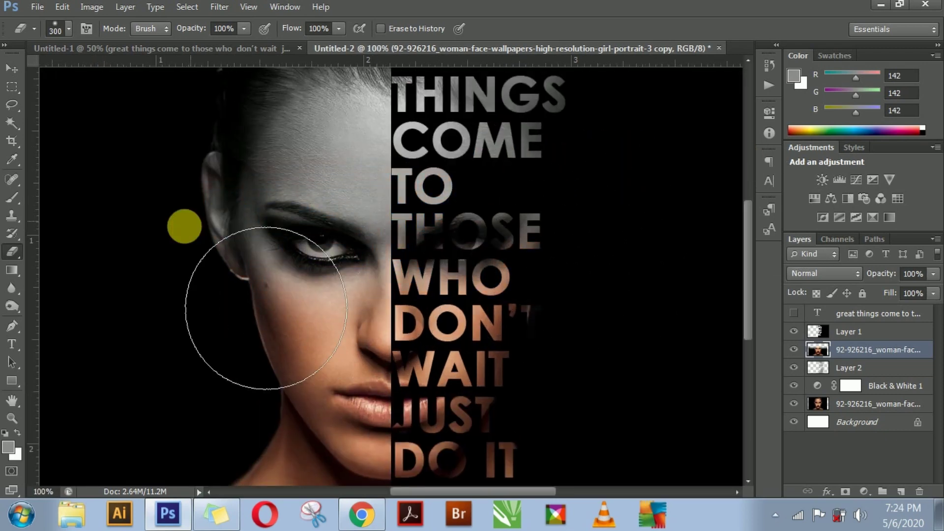
pyautogui.moveTo(266, 308); pyautogui.dragTo(409, 187)
pyautogui.press('[')
pyautogui.press('[')
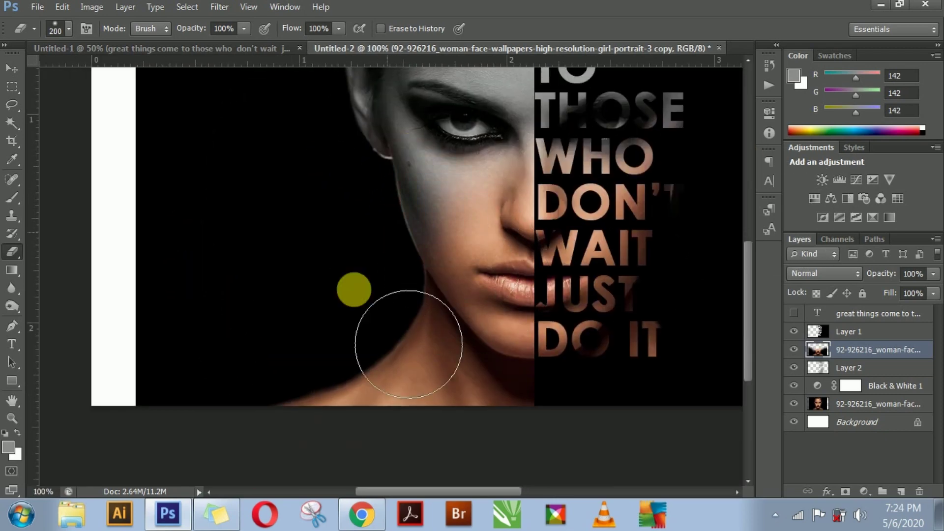
pyautogui.moveTo(432, 416); pyautogui.dragTo(483, 413)
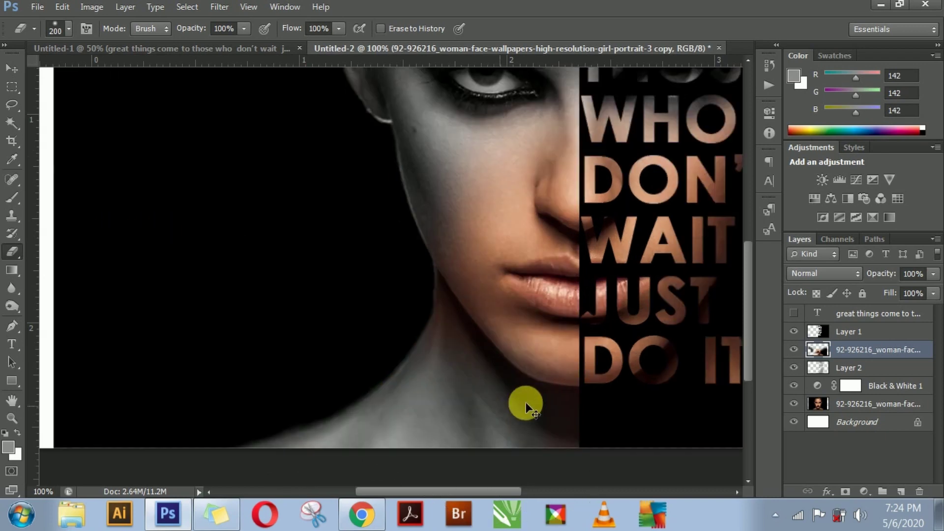
# Step: Zoom to 300% on the lips, framing the quote, eye and cheek, with a 100 eraser
pyautogui.hotkey('ctrl', '+')
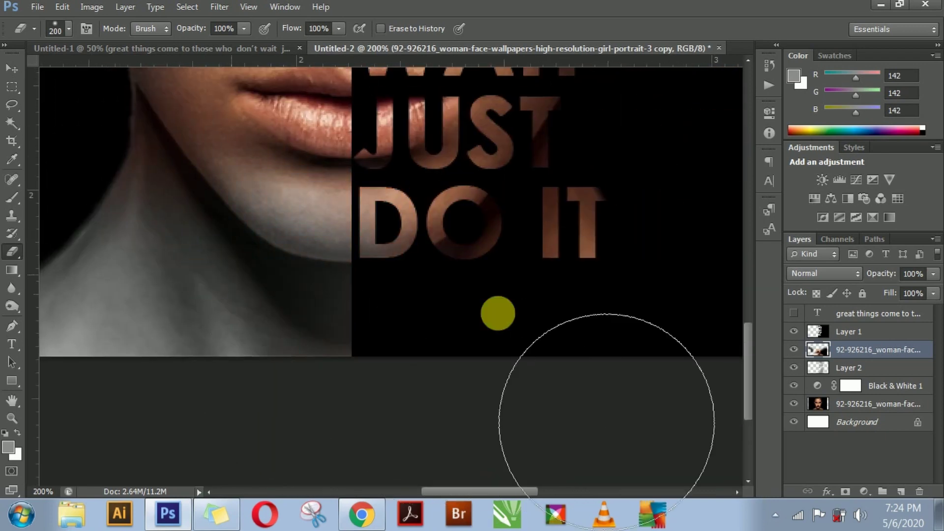
pyautogui.moveTo(627, 301); pyautogui.dragTo(453, 415)
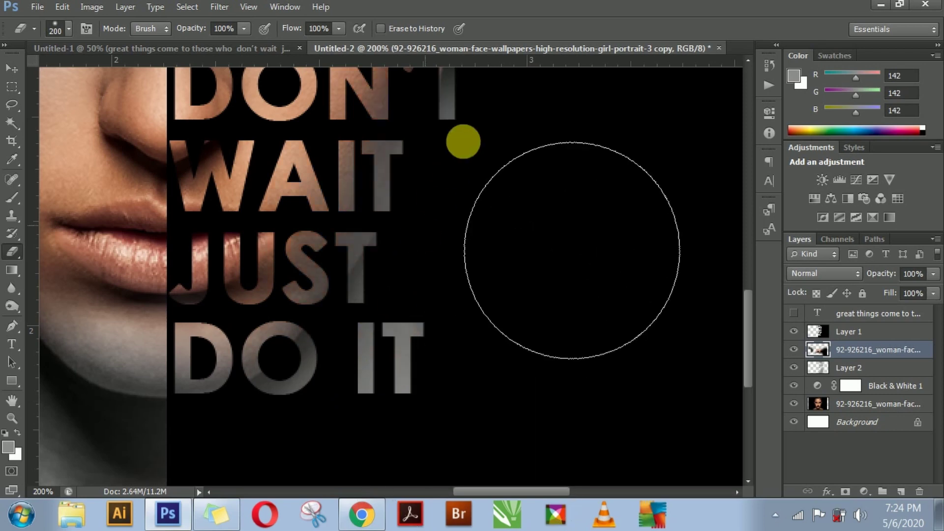
pyautogui.moveTo(463, 143); pyautogui.dragTo(481, 295)
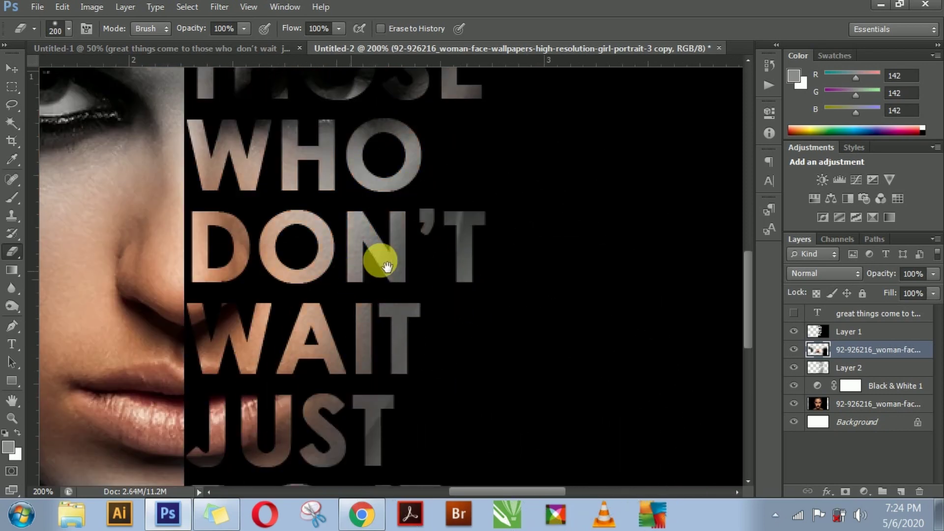
pyautogui.moveTo(387, 266); pyautogui.dragTo(459, 224)
pyautogui.moveTo(200, 211); pyautogui.dragTo(339, 198)
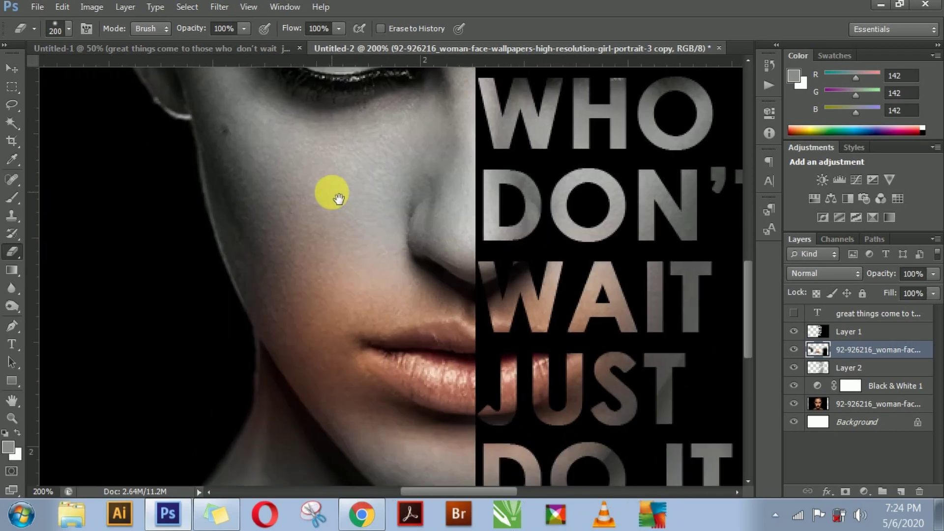
pyautogui.press('[')
pyautogui.press('[')
pyautogui.press('[')
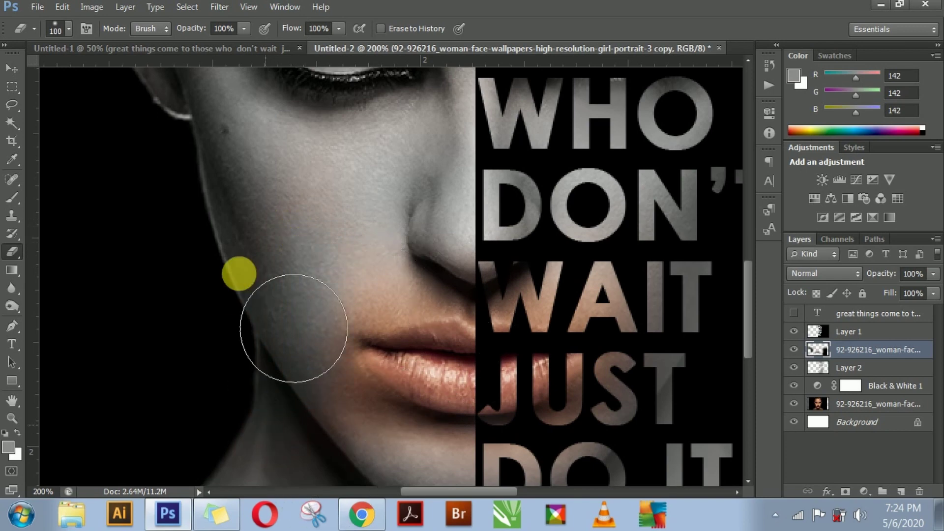
pyautogui.hotkey('ctrl', '-')
pyautogui.hotkey('ctrl', '+')
pyautogui.hotkey('ctrl', '+')
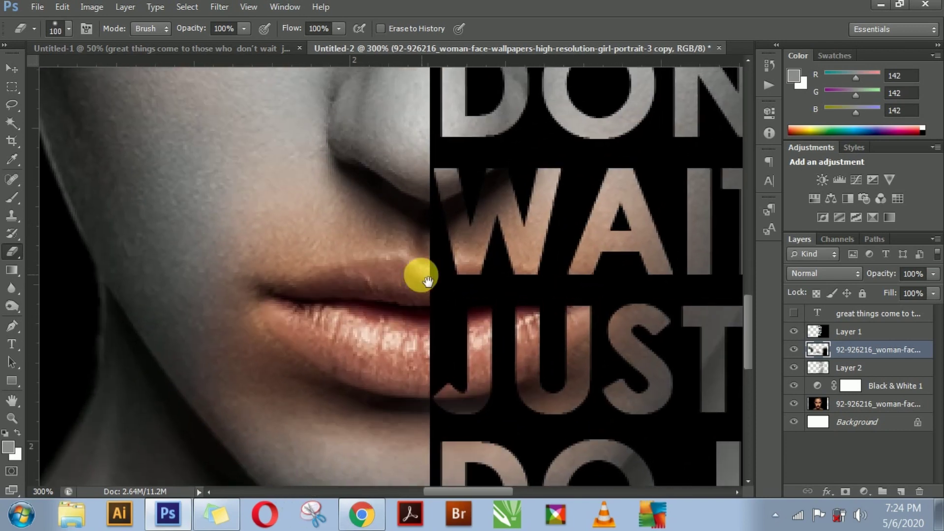
# Step: Erase skin colour from the tops of WAIT beside the lips with a 50 eraser
pyautogui.press('[')
pyautogui.press('[')
pyautogui.press('[')
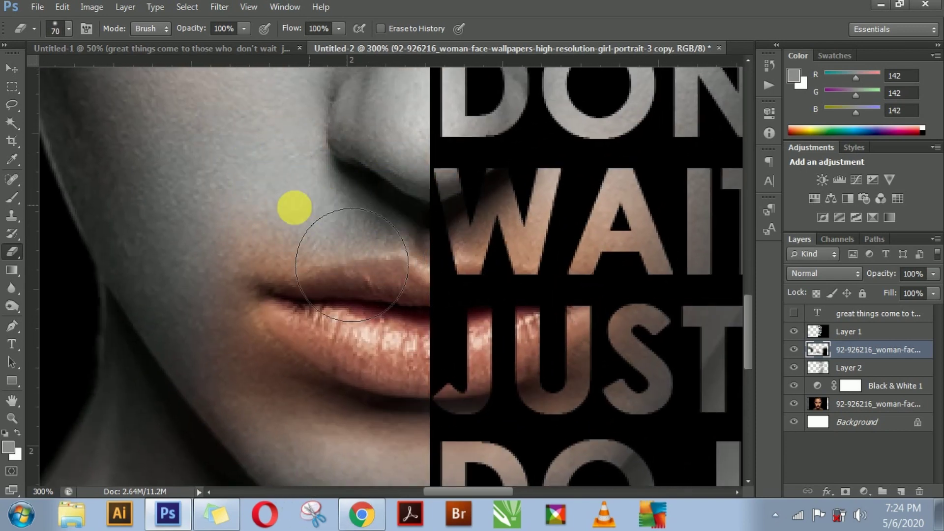
pyautogui.hscroll(2, 389, 334)
pyautogui.scroll(3, 366, 340)
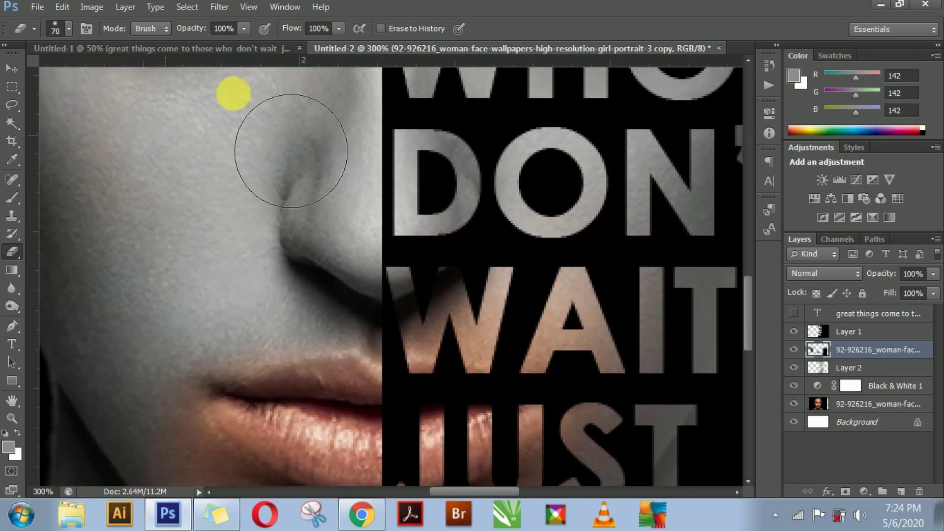
pyautogui.scroll(-2, 492, 324)
pyautogui.hscroll(2, 354, 216)
pyautogui.press('[')
pyautogui.press('[')
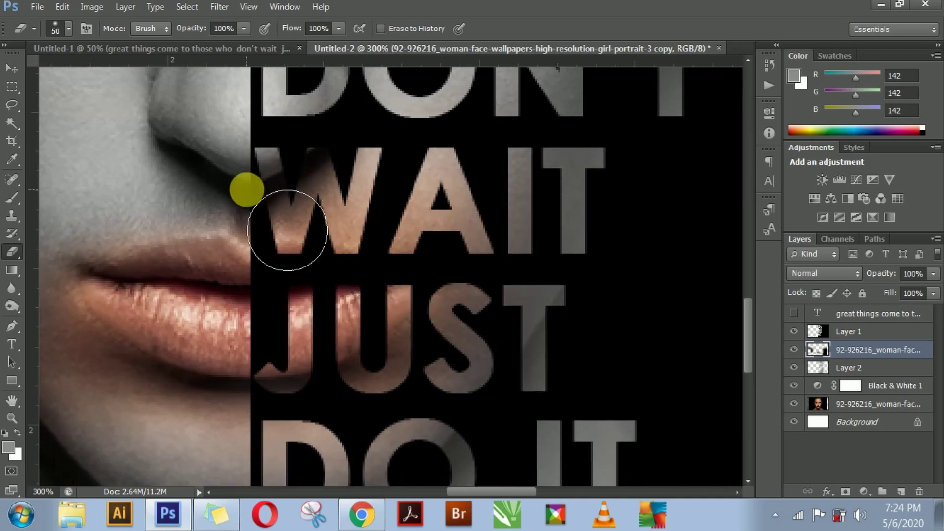
pyautogui.moveTo(394, 175)
pyautogui.mouseDown()
pyautogui.moveTo(514, 232)
pyautogui.moveTo(421, 249)
pyautogui.moveTo(559, 285)
pyautogui.moveTo(537, 338)
pyautogui.moveTo(440, 416)
pyautogui.moveTo(362, 453)
pyautogui.moveTo(541, 328)
pyautogui.mouseUp()
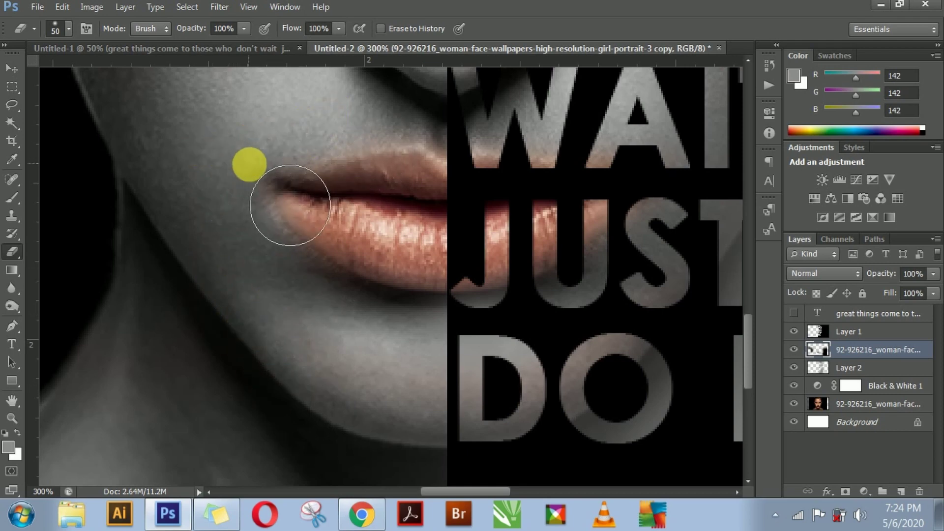
# Step: Inspect DON'T WAIT JUST beside the lips at 400%, then view the whole composition
pyautogui.hotkey('ctrl', '-')
pyautogui.hotkey('ctrl', '-')
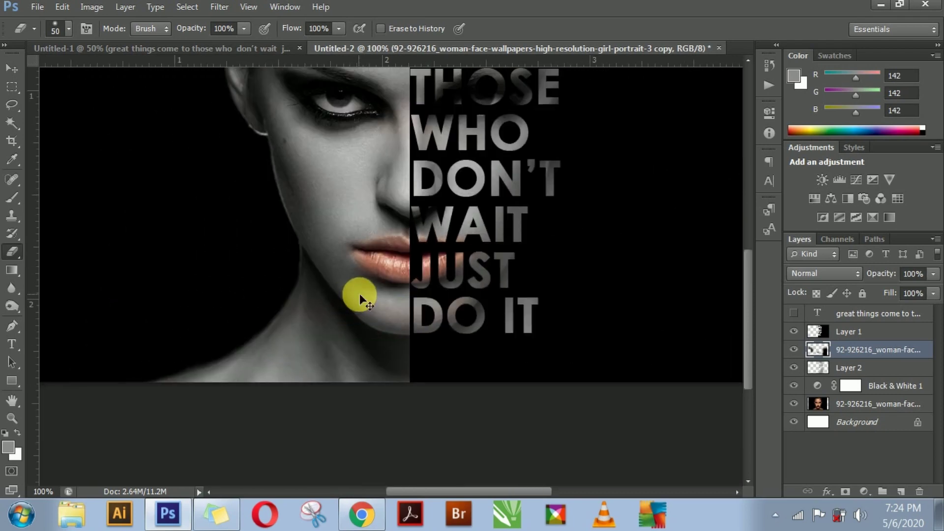
pyautogui.hotkey('ctrl', '+')
pyautogui.hotkey('ctrl', '+')
pyautogui.hotkey('ctrl', '+')
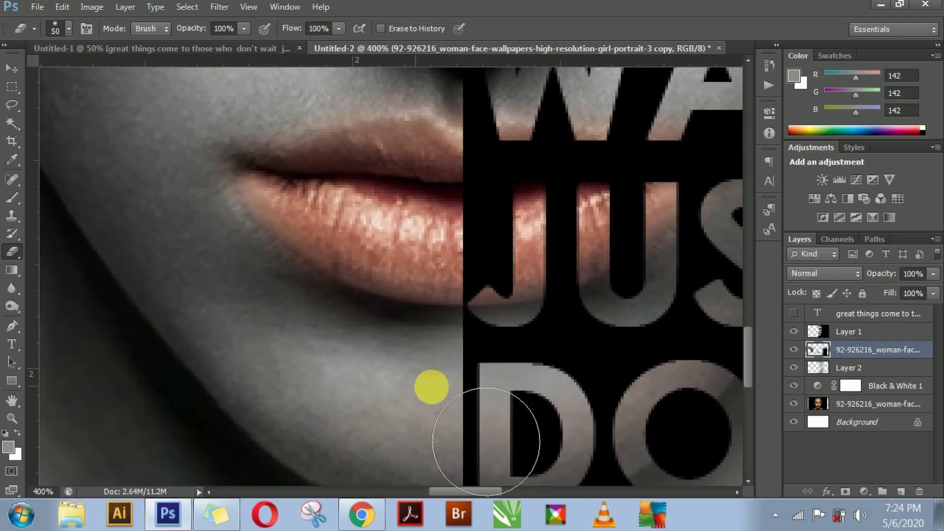
pyautogui.moveTo(695, 296); pyautogui.dragTo(453, 446)
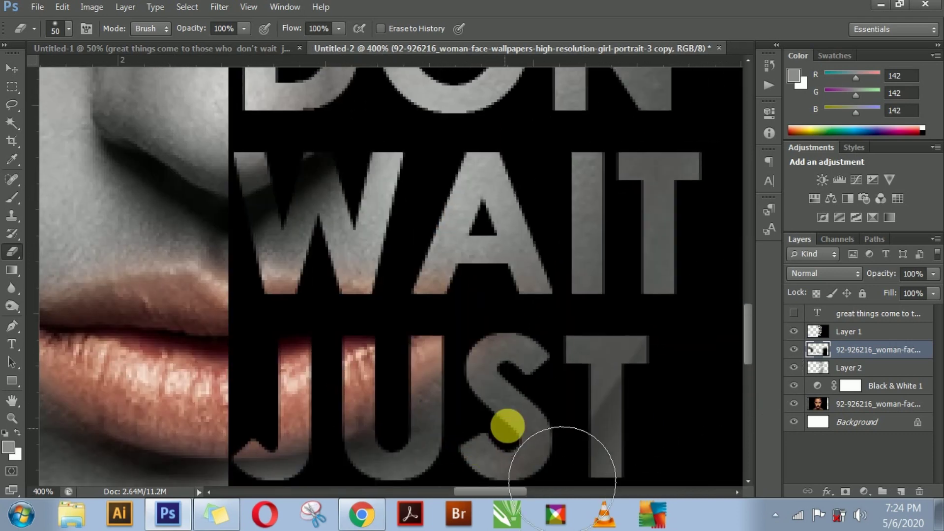
pyautogui.moveTo(449, 219); pyautogui.dragTo(540, 329)
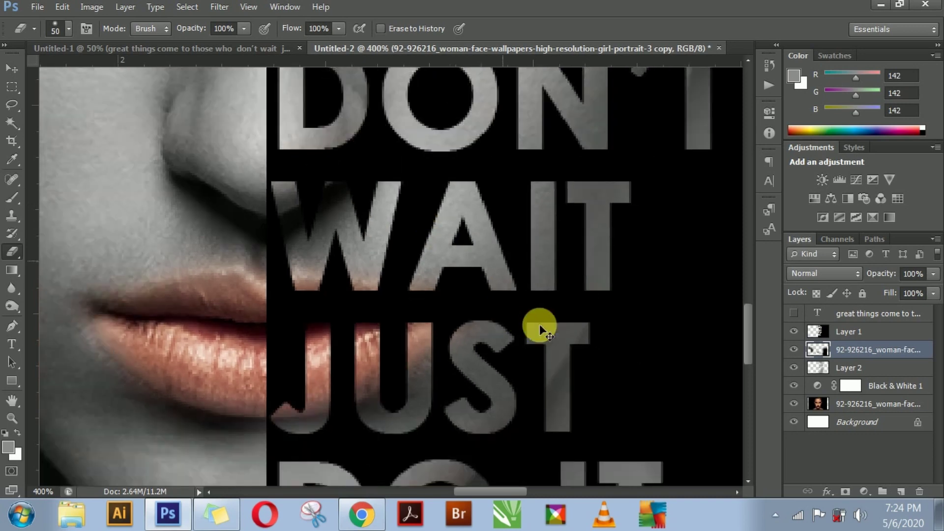
pyautogui.hotkey('ctrl', '-')
pyautogui.hotkey('ctrl', '-')
pyautogui.hotkey('ctrl', '-')
pyautogui.hotkey('ctrl', '-')
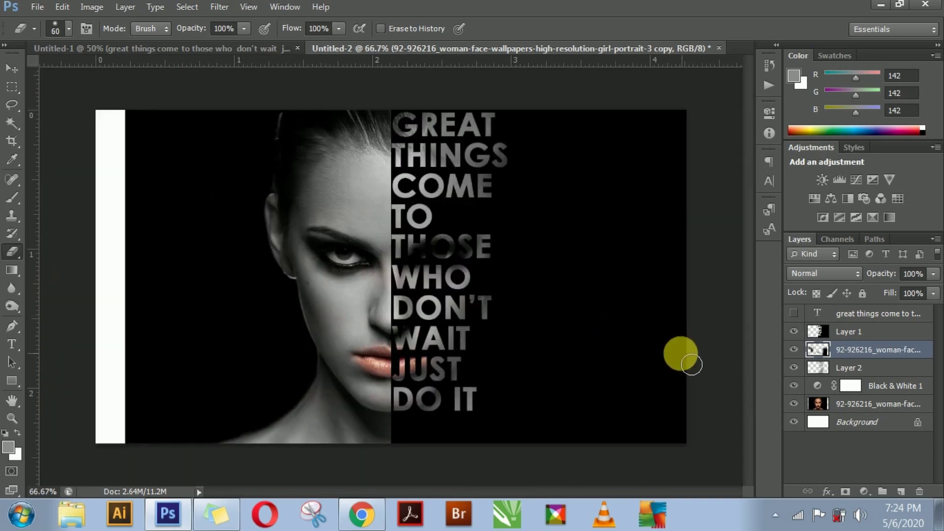
# Step: Raise the lips' colour layer to +100 saturation with Hue/Saturation (Ctrl+U)
pyautogui.press(']')
pyautogui.press(']')
pyautogui.press(']')
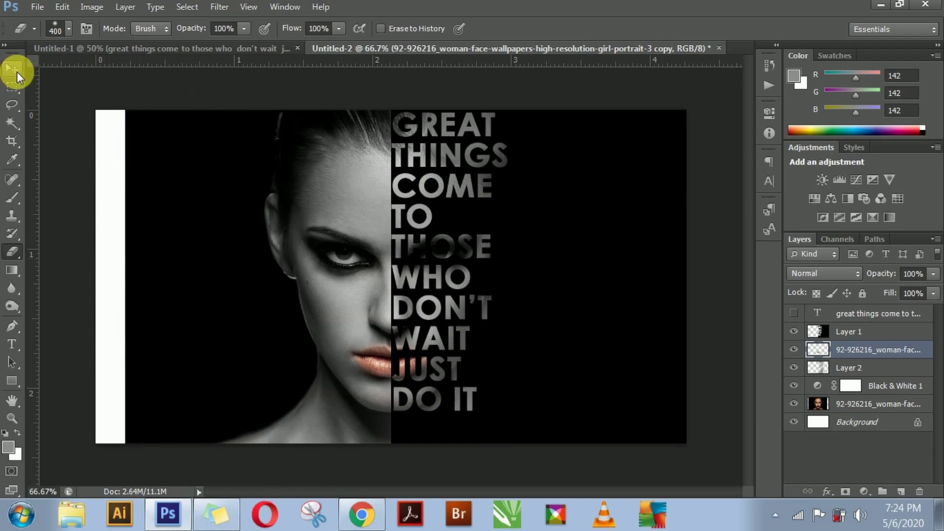
pyautogui.click(17, 72)
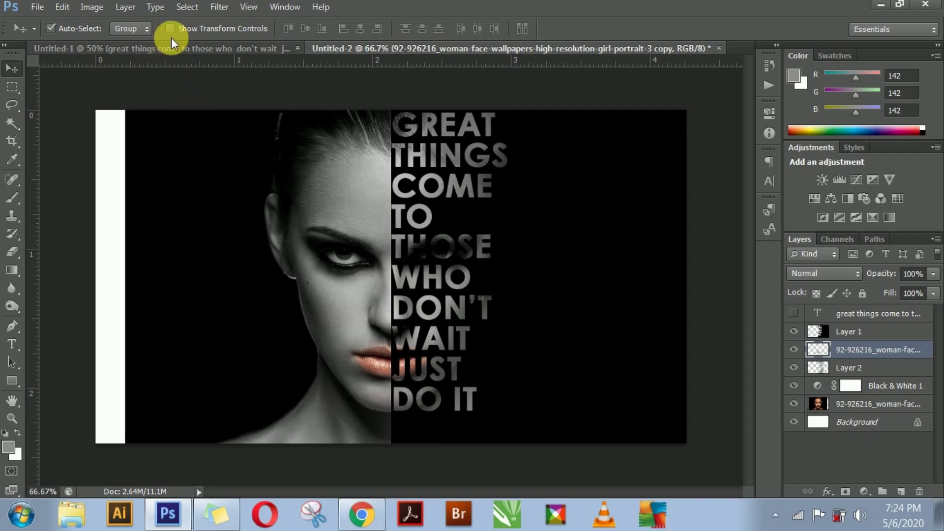
pyautogui.hotkey('ctrl', 'u')
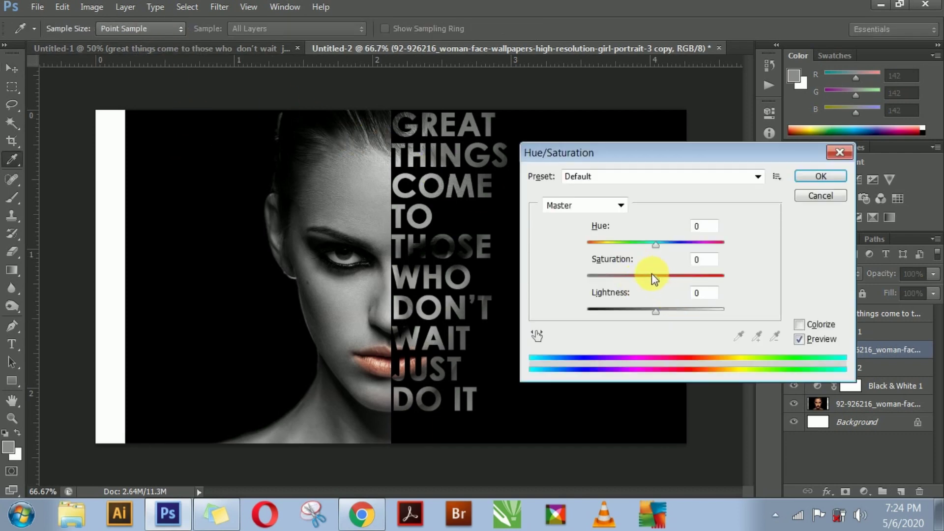
pyautogui.moveTo(698, 153); pyautogui.dragTo(716, 128)
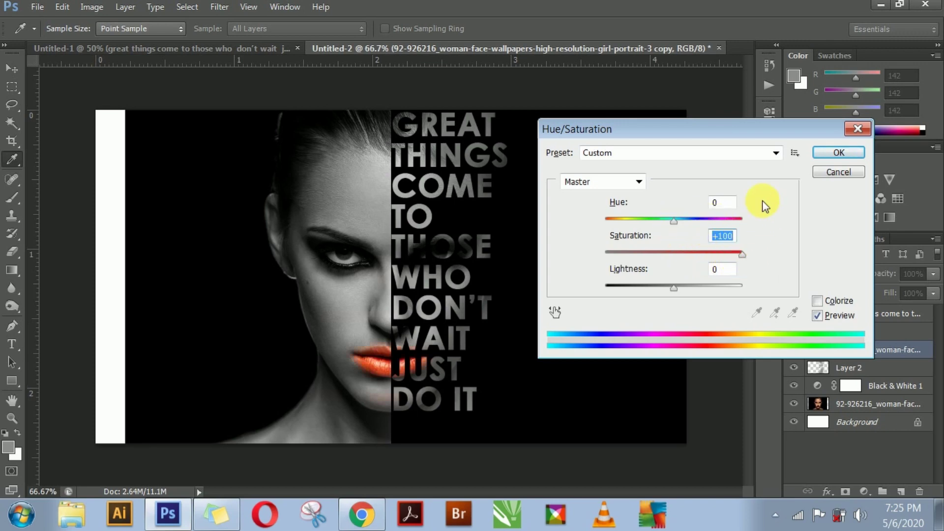
pyautogui.click(829, 159)
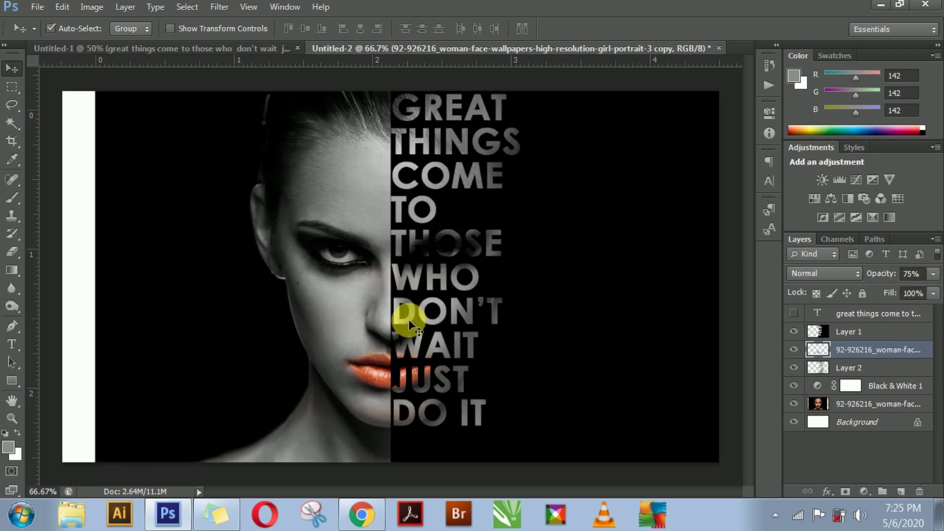
# Step: Add a new empty layer and draw an elliptical selection over the iris
pyautogui.scroll(3, 411, 316)
pyautogui.hscroll(-2, 383, 304)
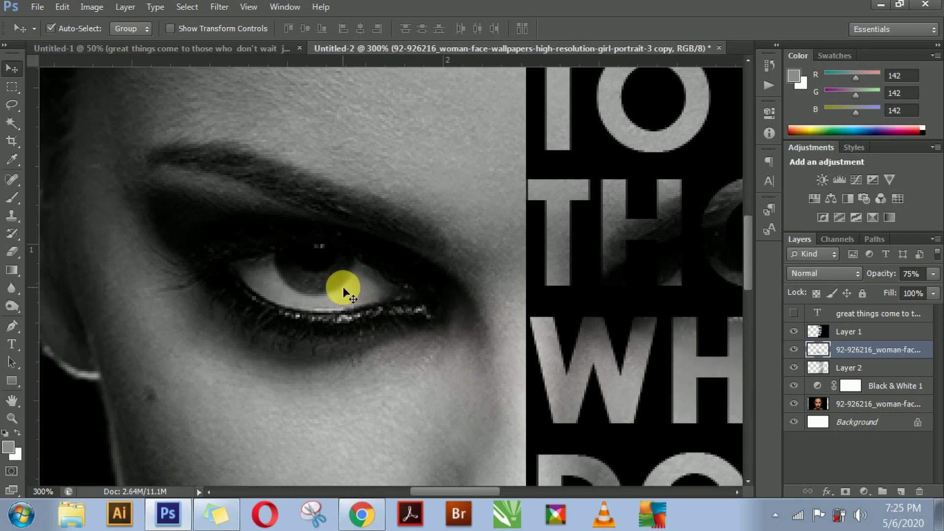
pyautogui.click(902, 492)
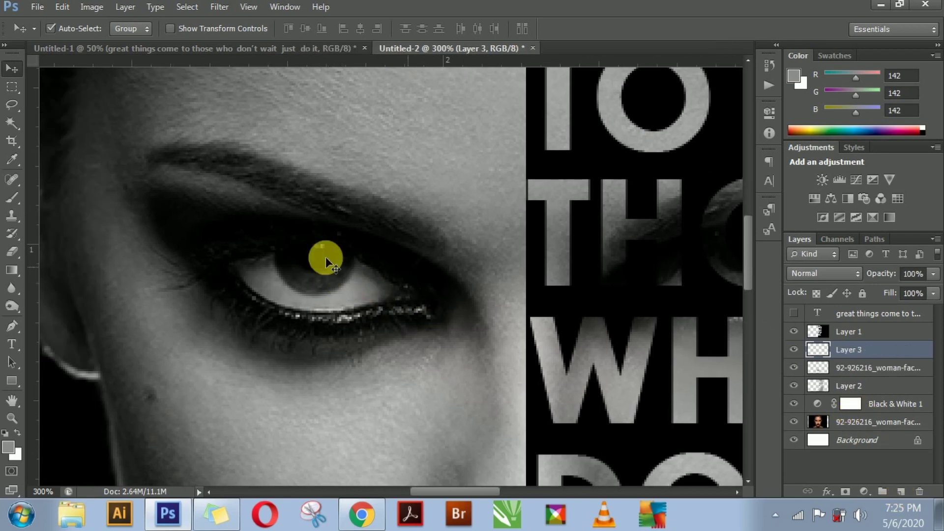
pyautogui.rightClick(12, 88)
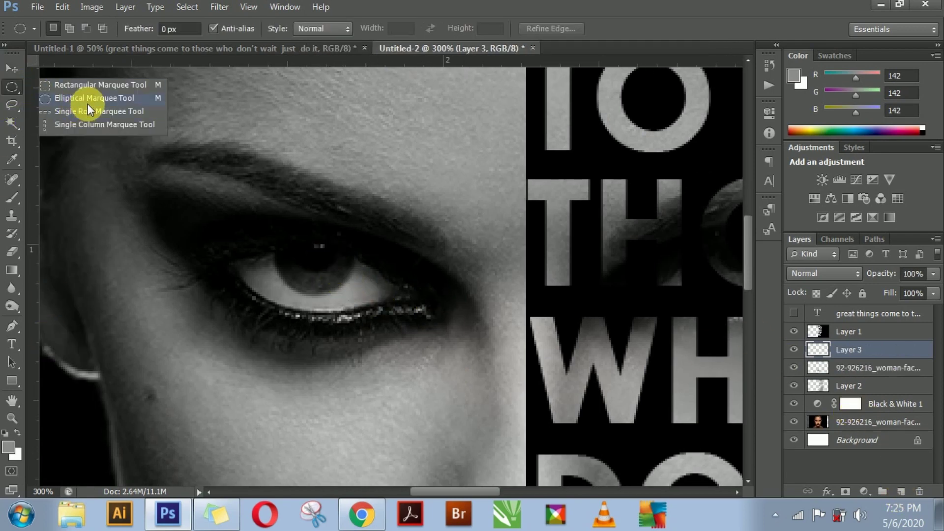
pyautogui.click(86, 101)
pyautogui.moveTo(282, 254); pyautogui.dragTo(334, 296)
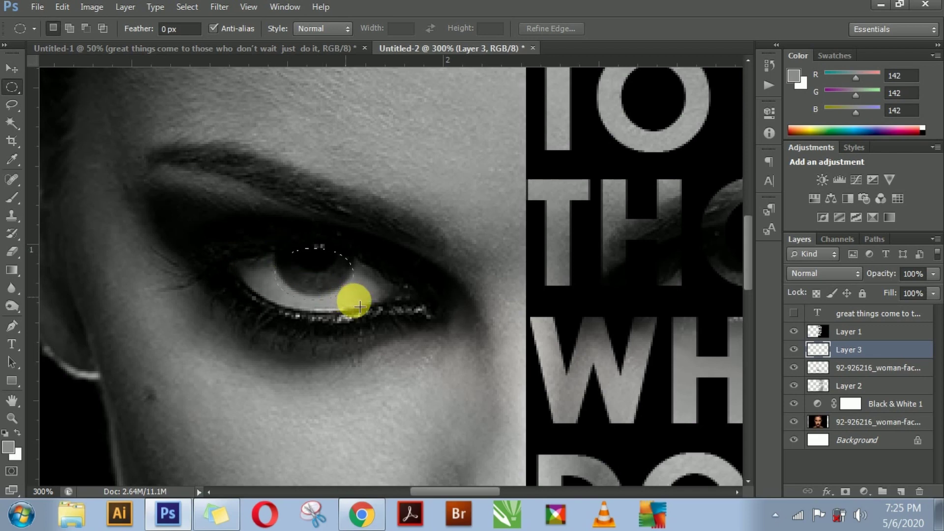
pyautogui.click(342, 274)
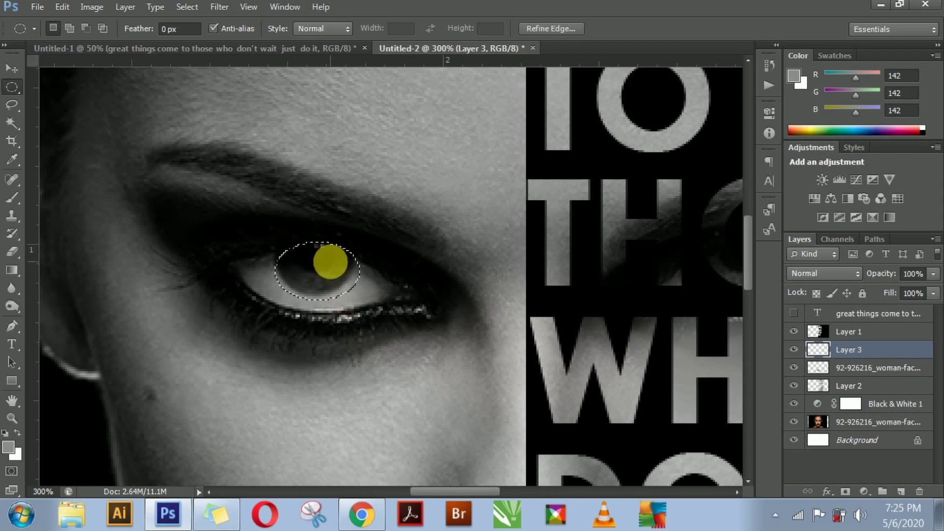
# Step: Fill the iris oval with bright red foreground colour and deselect
pyautogui.click(11, 446)
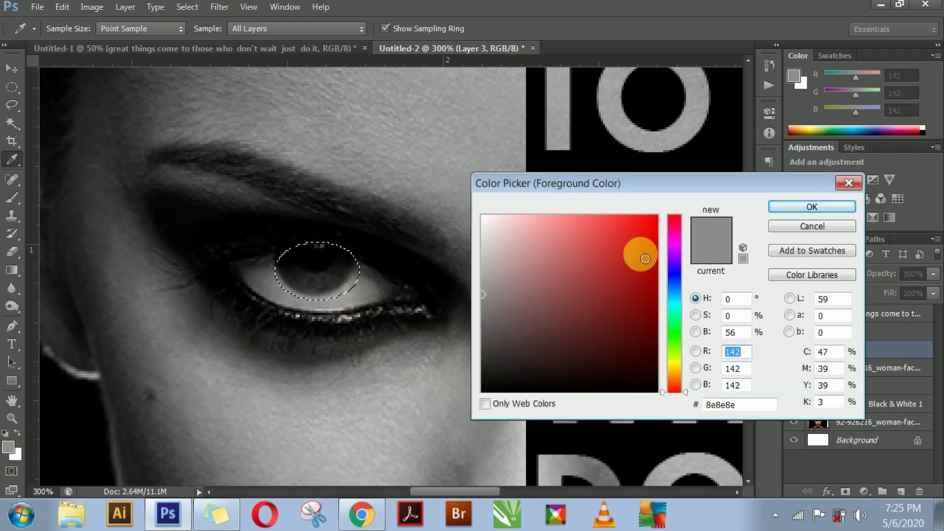
pyautogui.click(652, 230)
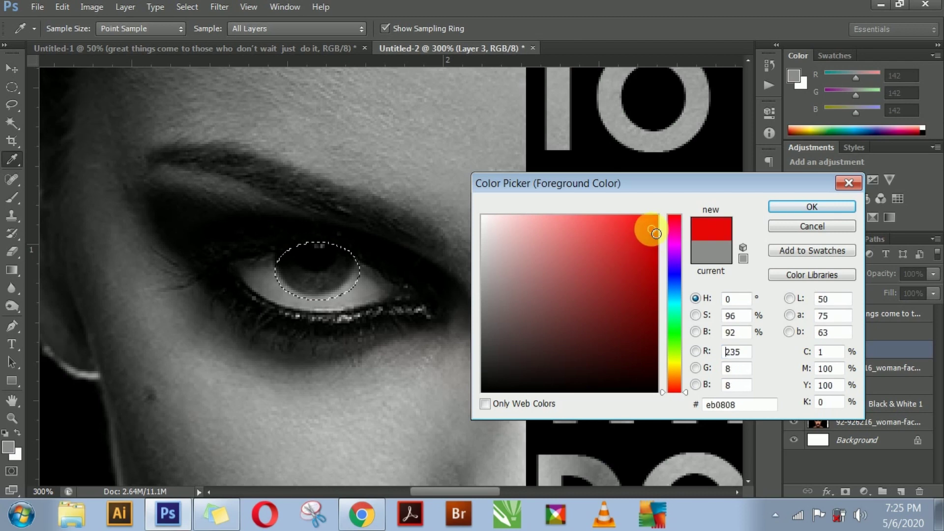
pyautogui.click(812, 207)
pyautogui.hotkey('alt', 'BackSpace')
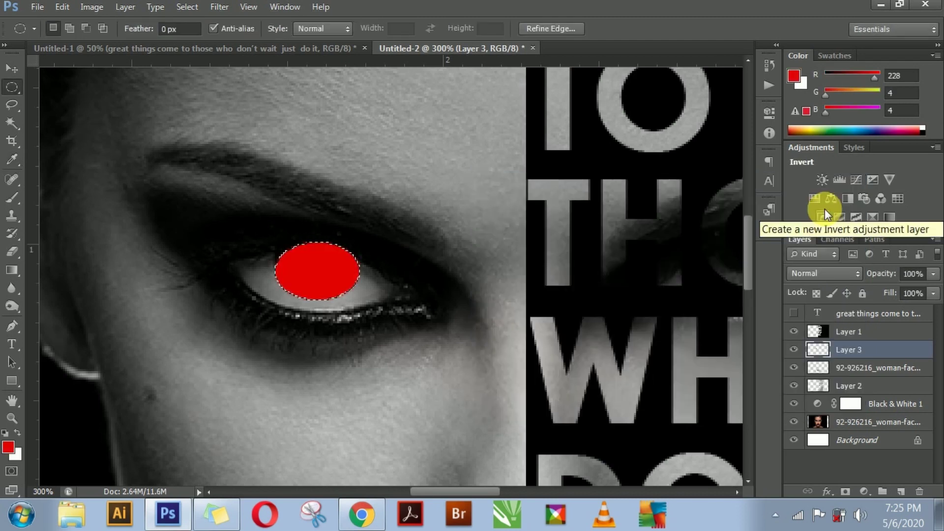
pyautogui.hotkey('ctrl', 'd')
# Step: Set the red iris layer's blend mode to Color Dodge
pyautogui.click(842, 274)
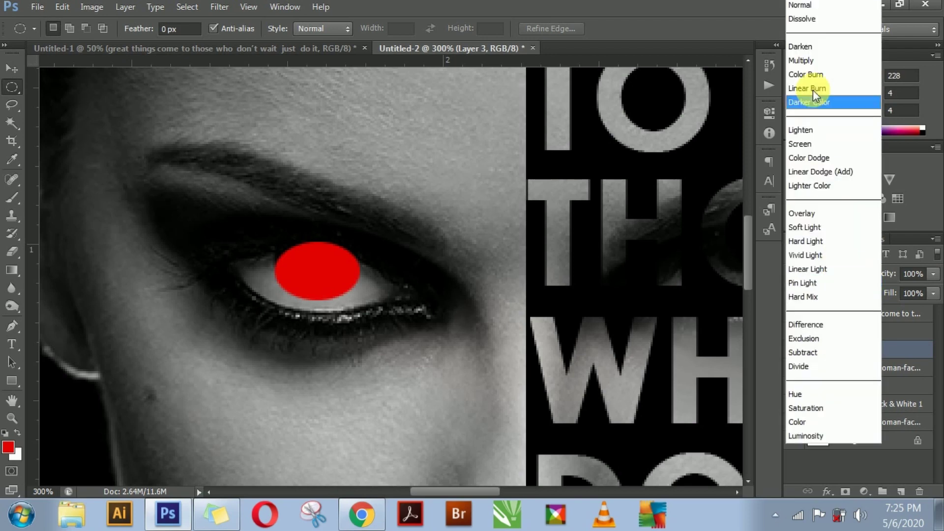
pyautogui.click(809, 60)
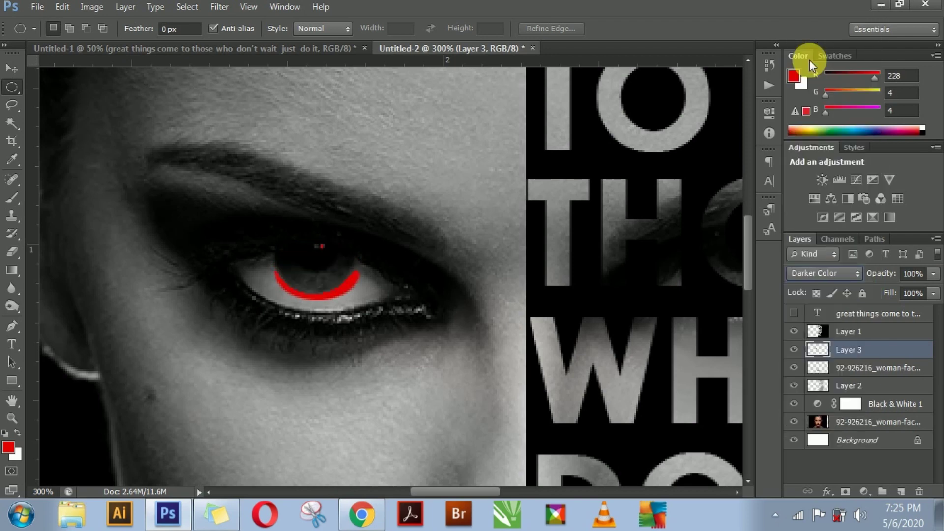
pyautogui.hotkey('shift', '+')
pyautogui.hotkey('shift', '+')
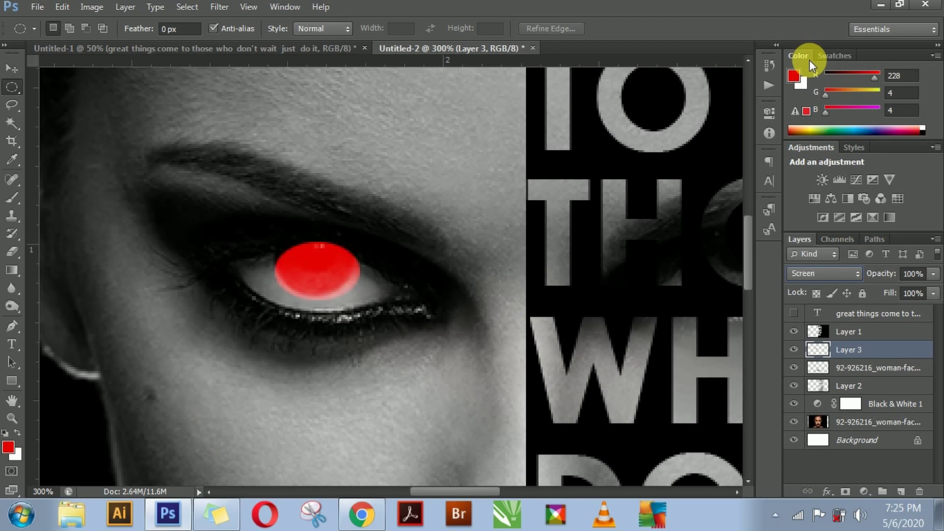
pyautogui.hotkey('shift', '+')
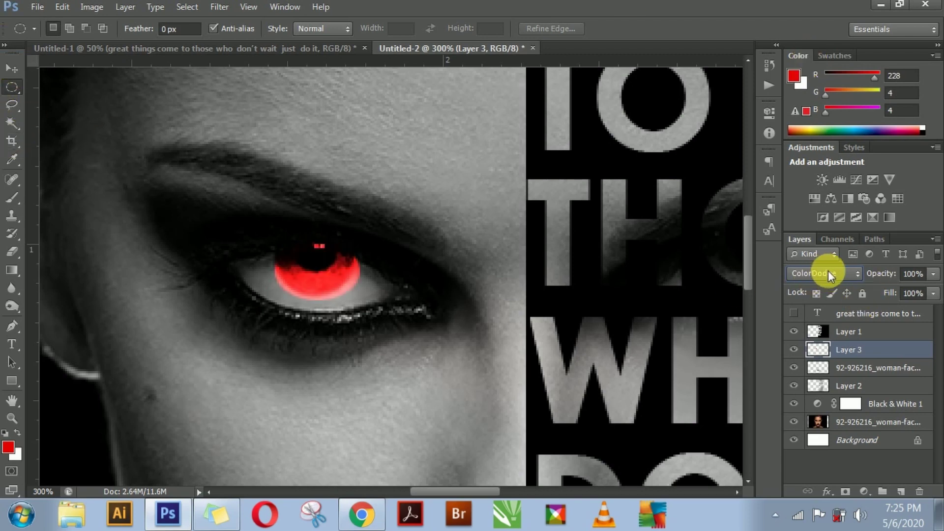
# Step: Squeeze the red oval with Free Transform to fit the iris and commit
pyautogui.click(12, 67)
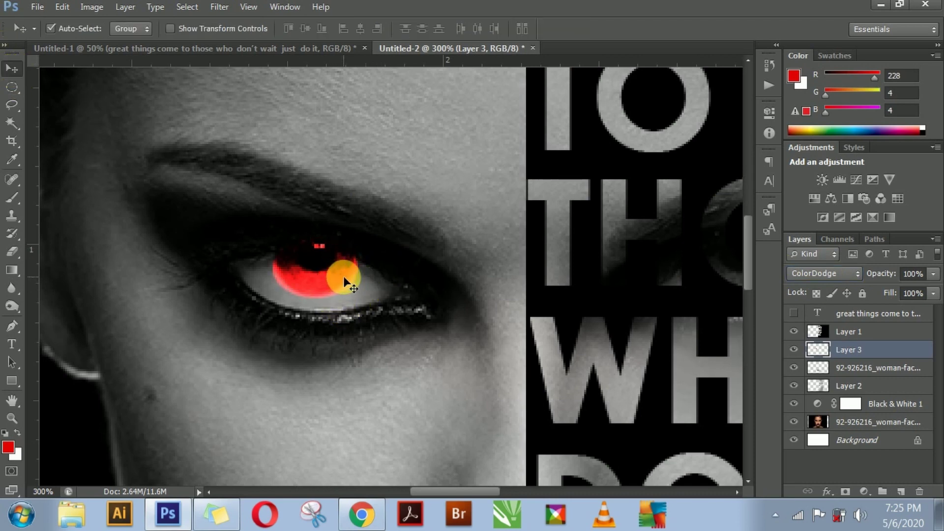
pyautogui.hotkey('ctrl', 't')
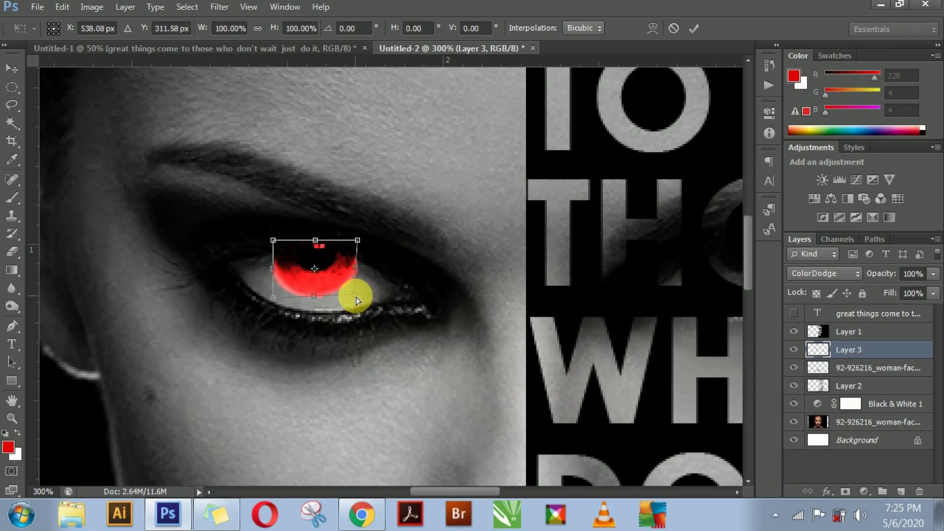
pyautogui.moveTo(299, 299); pyautogui.dragTo(277, 297)
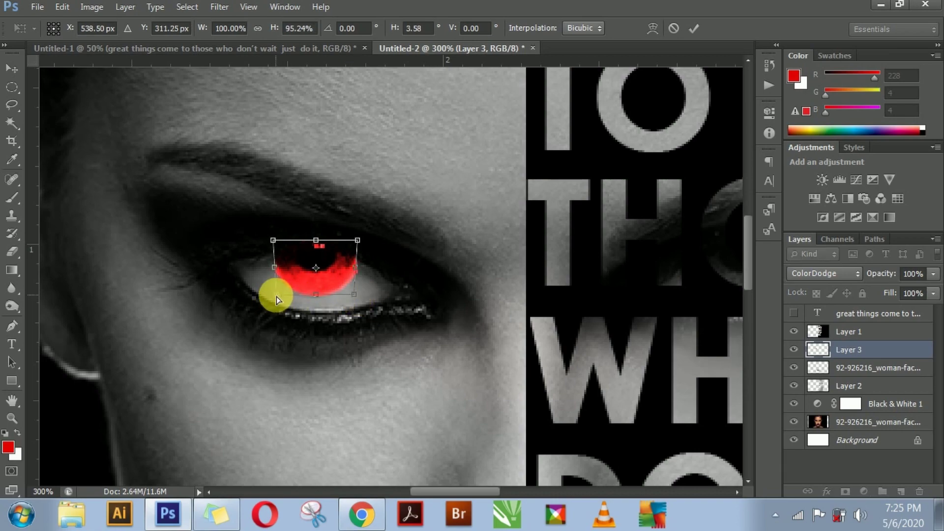
pyautogui.press('Return')
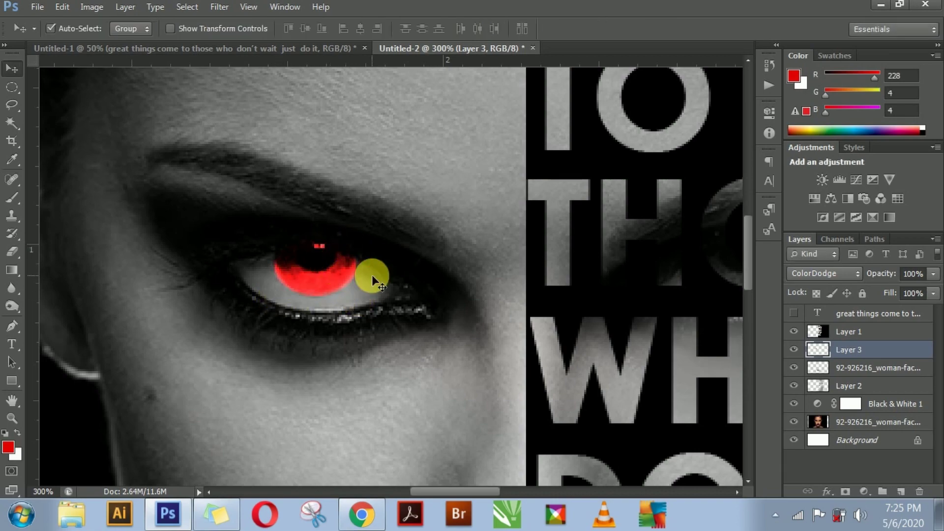
pyautogui.scroll(-2, 368, 272)
pyautogui.moveTo(415, 282); pyautogui.dragTo(235, 244)
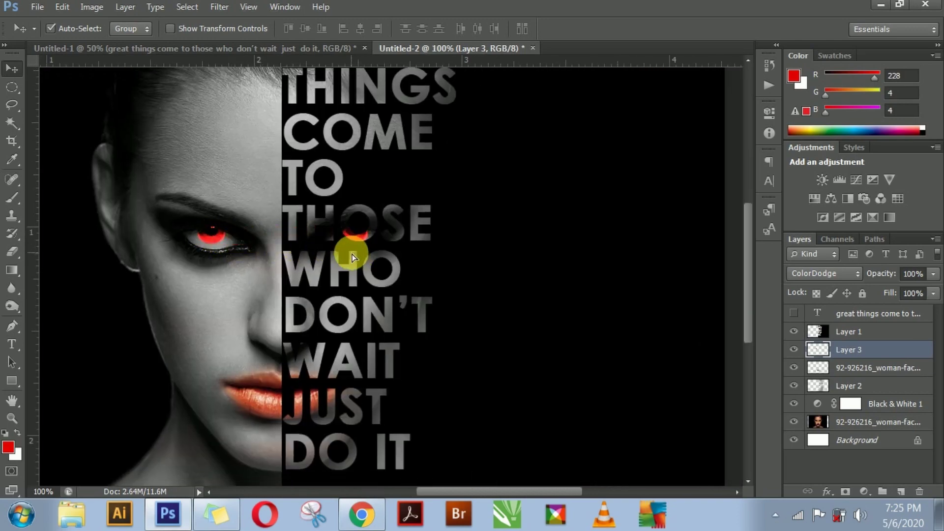
# Step: Duplicate the red iris layer and nudge the copy onto the other eye
pyautogui.hotkey('ctrl', 'j')
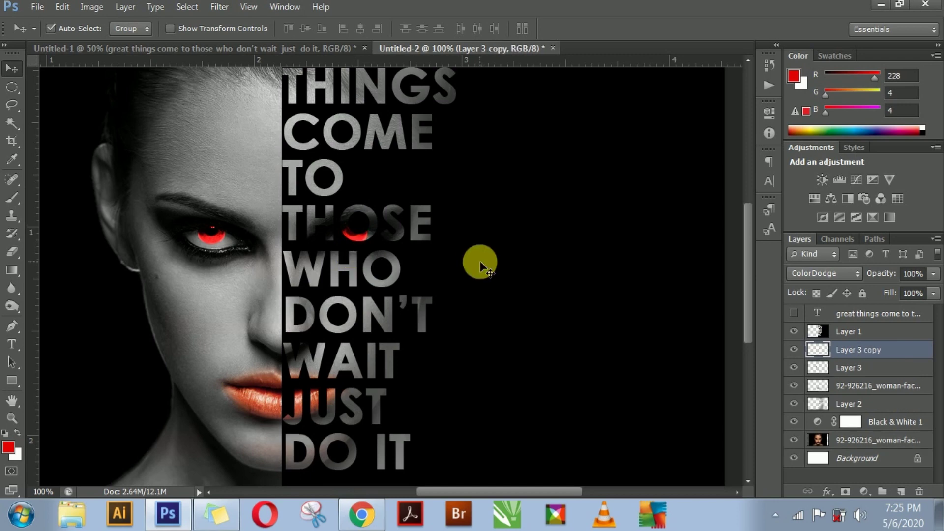
pyautogui.press('Left')
pyautogui.hotkey('ctrl', '-')
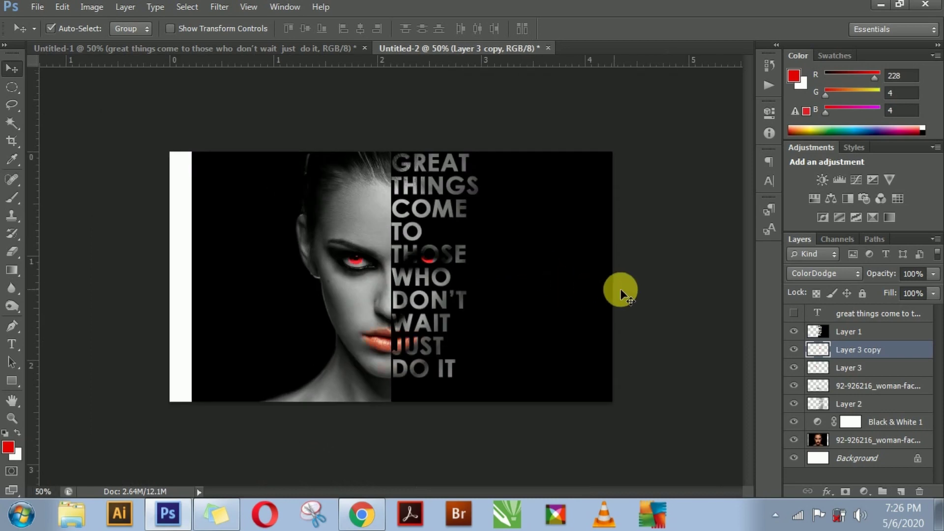
pyautogui.hotkey('ctrl', '-')
# Step: Fill the Background layer with black to remove the white strip, then review the result
pyautogui.click(653, 293)
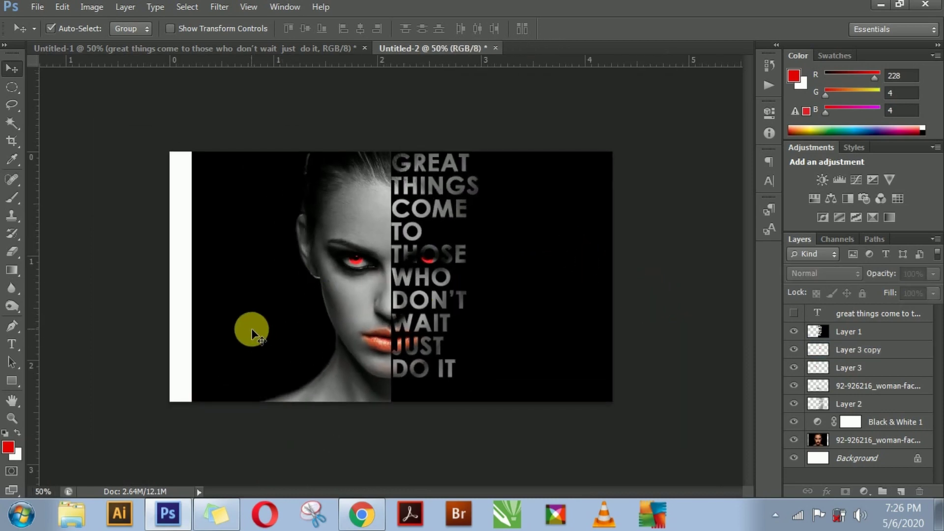
pyautogui.click(846, 436)
pyautogui.click(875, 460)
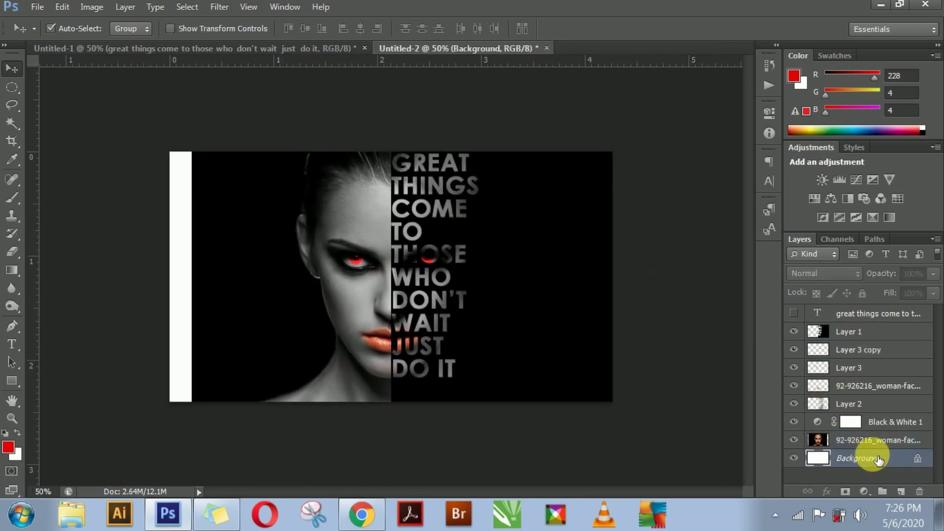
pyautogui.press('b')
pyautogui.press('d')
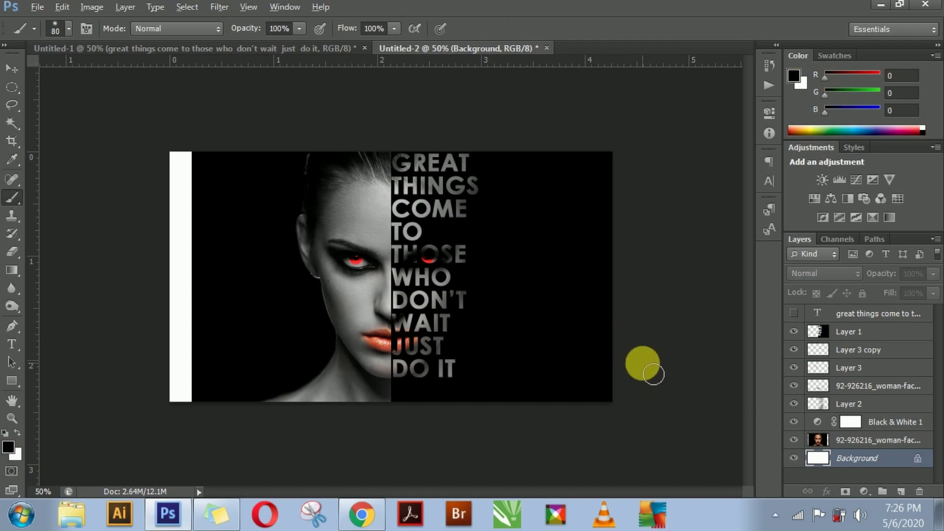
pyautogui.hotkey('alt', 'BackSpace')
pyautogui.press('v')
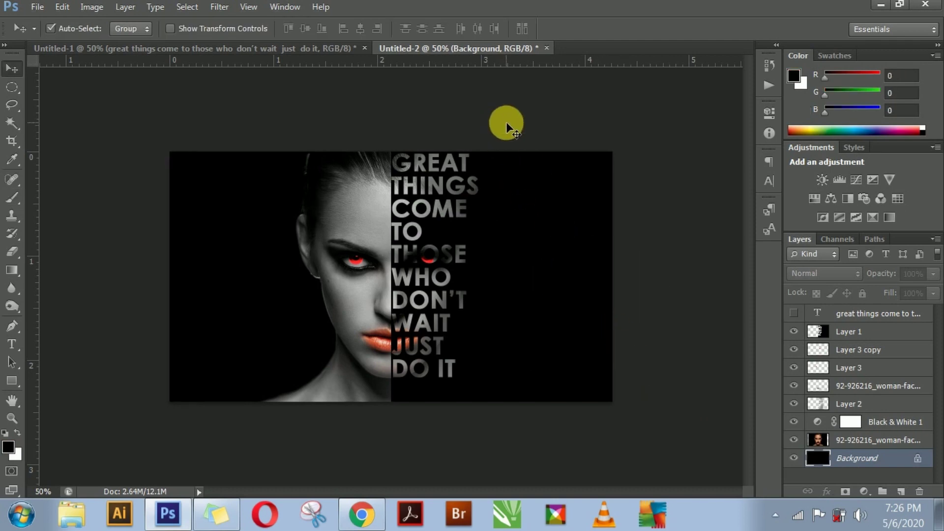
pyautogui.click(609, 225)
pyautogui.hotkey('ctrl', '+')
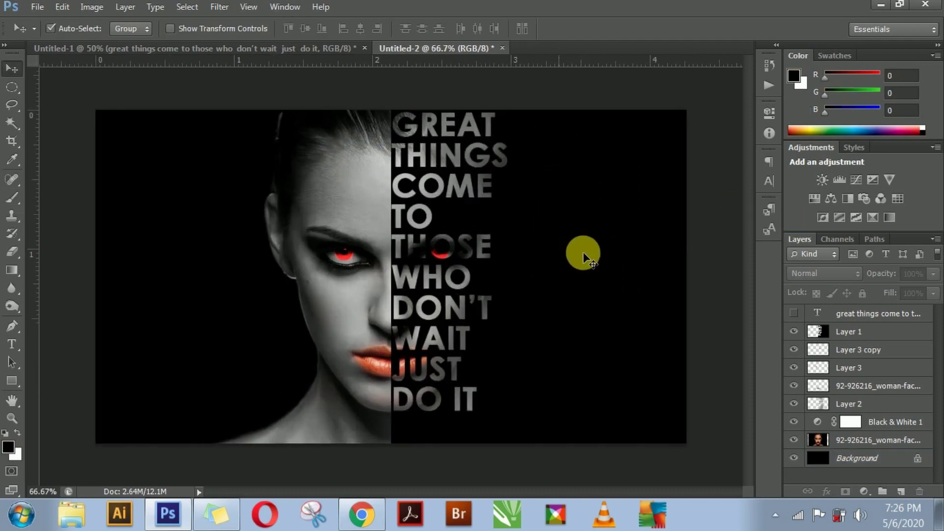
pyautogui.hotkey('ctrl', '-')
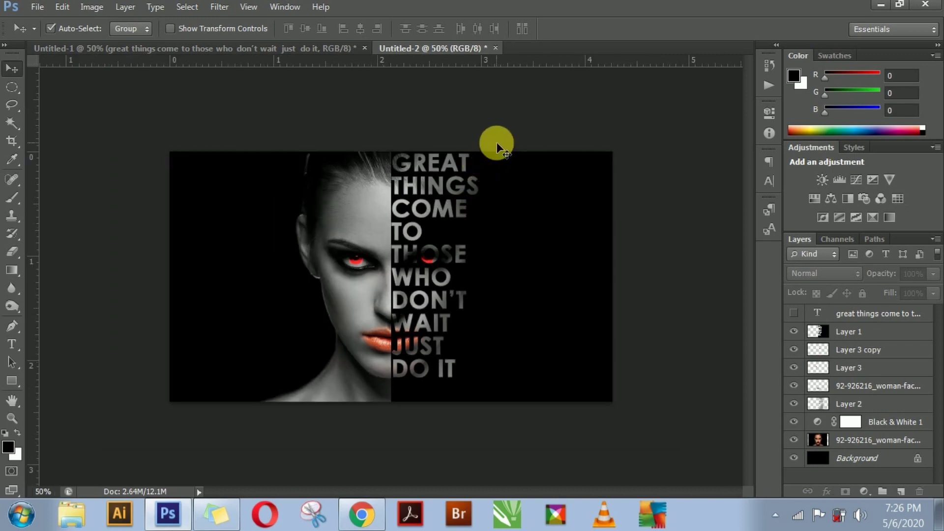
pyautogui.hotkey('ctrl', '+')
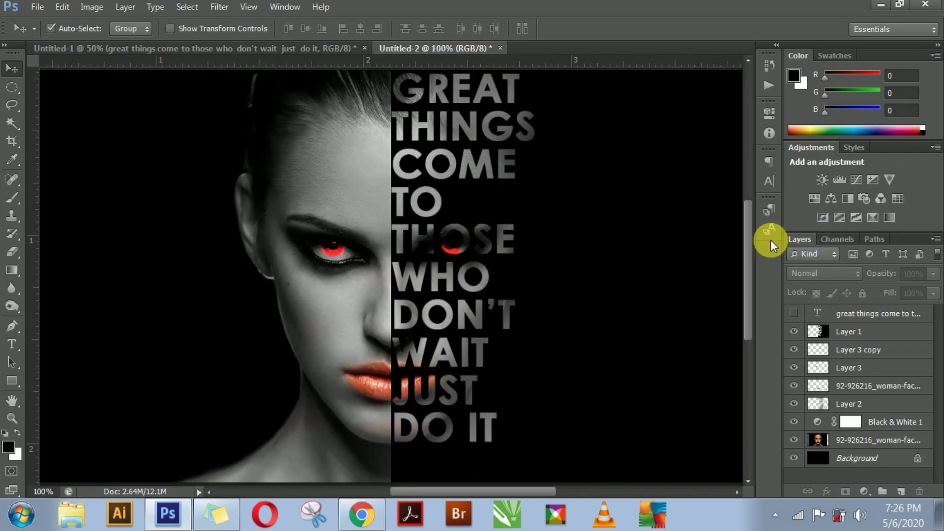